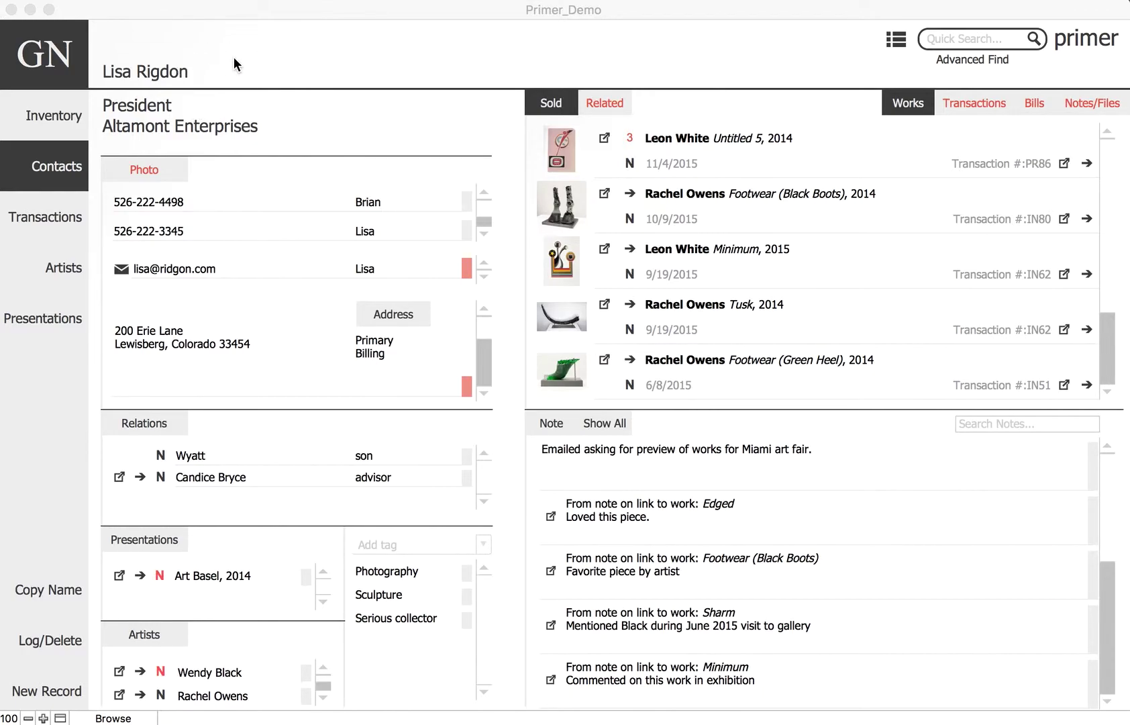
- Open the contact's name details and change the record type from Person to Institution
{"action": "left_click", "coordinate": [235, 58]}
{"action": "left_click", "coordinate": [234, 58]}
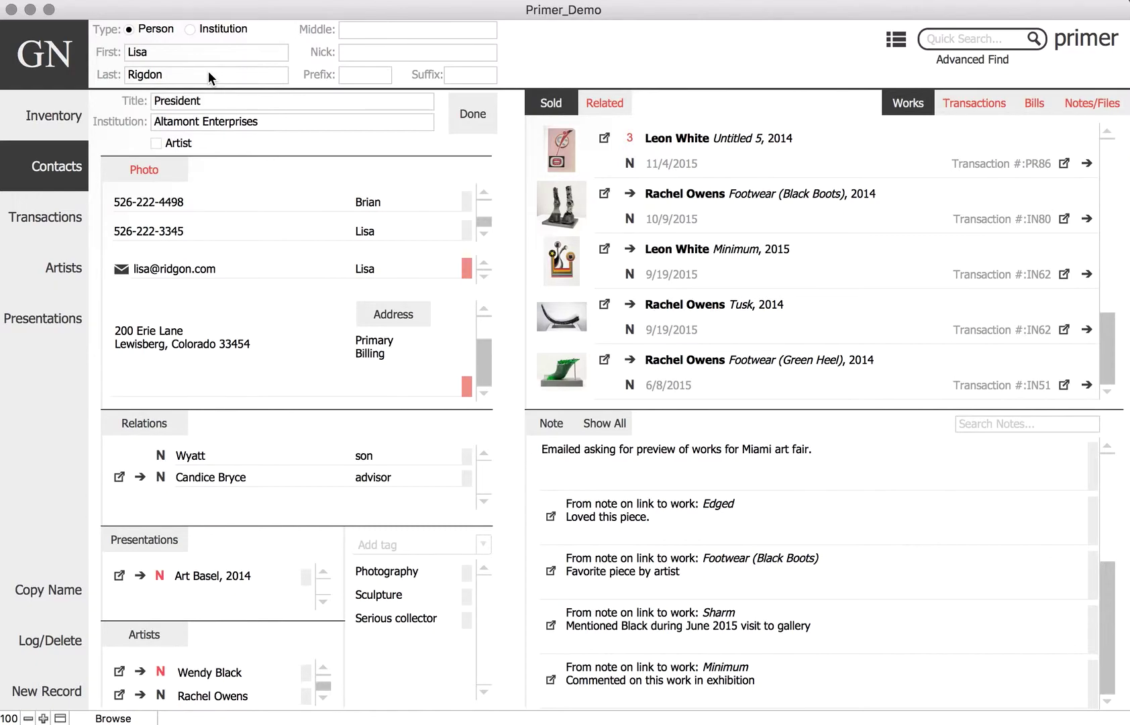
{"action": "left_click", "coordinate": [464, 121]}
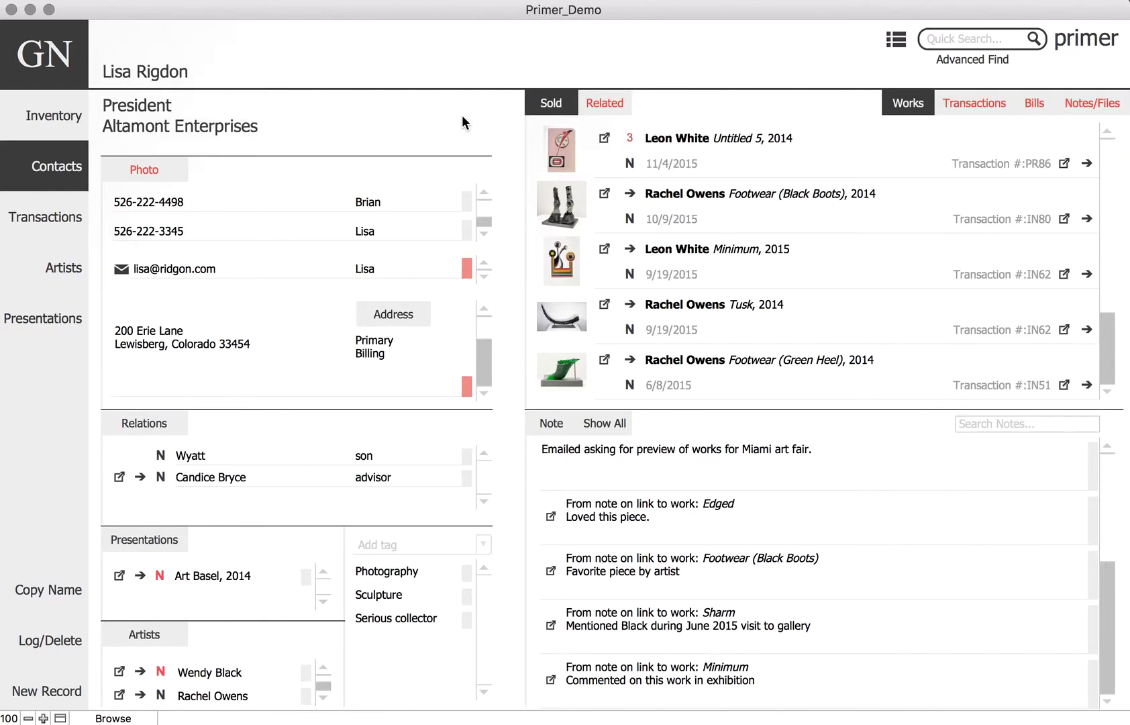
{"action": "left_click", "coordinate": [288, 108]}
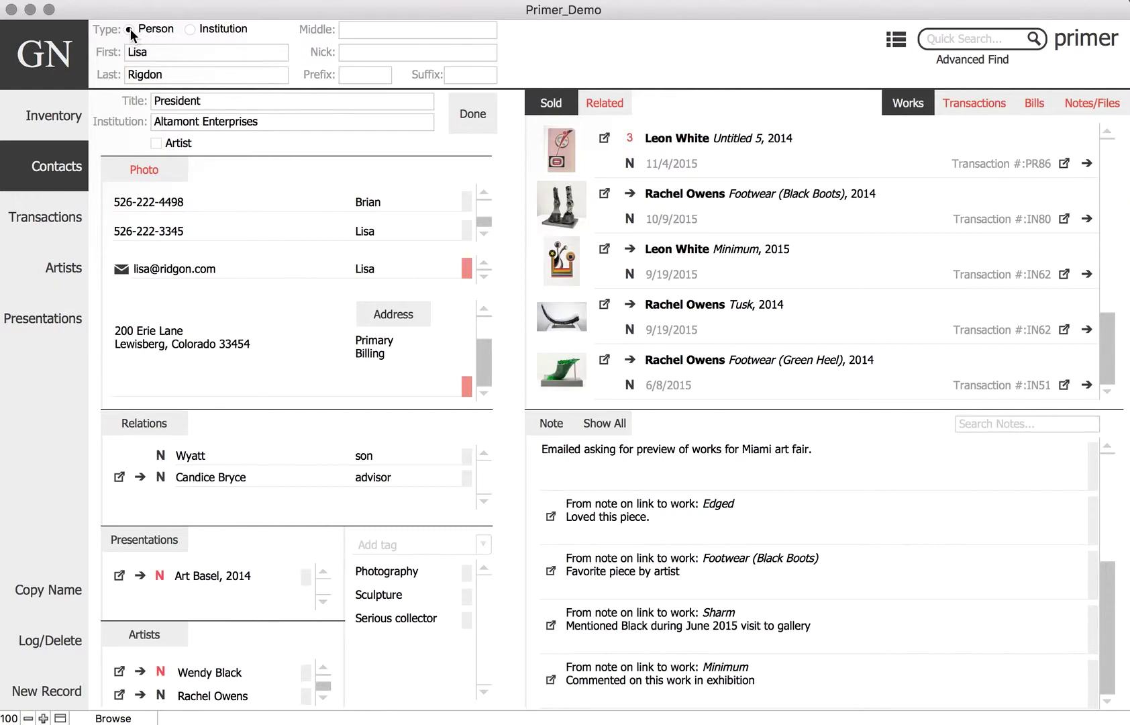
{"action": "left_click", "coordinate": [190, 30]}
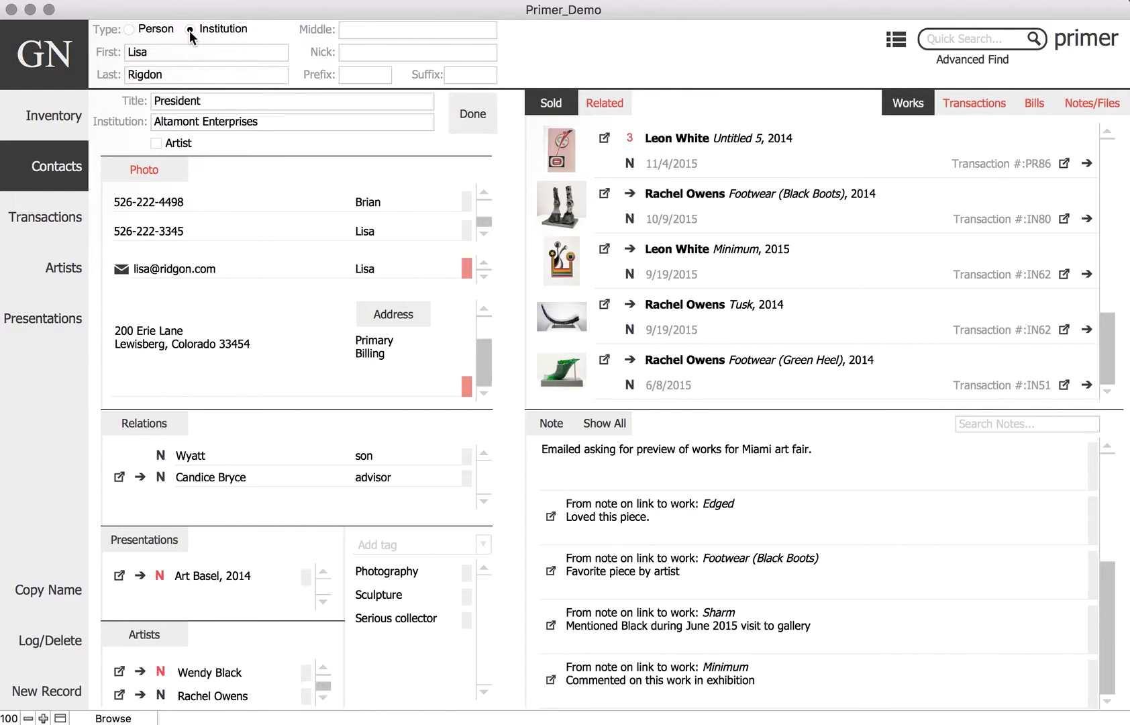
{"action": "left_click", "coordinate": [472, 114]}
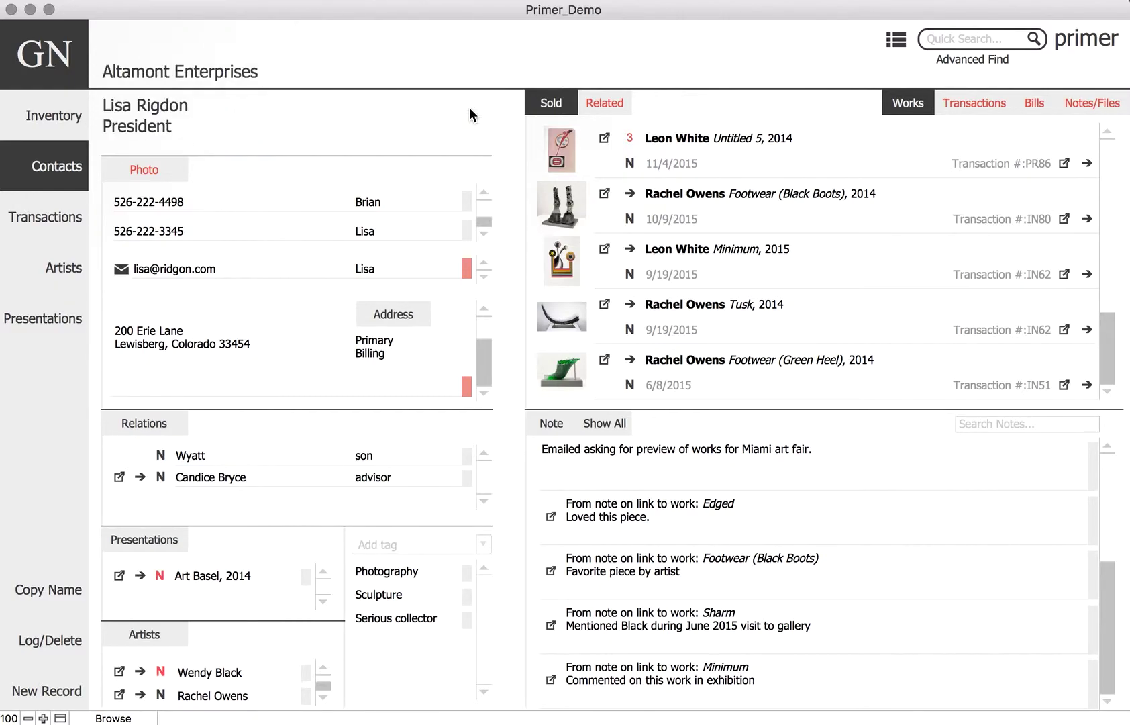
- Set the contact's type back to Person and switch the Artist designation on and off in the name details
{"action": "left_click", "coordinate": [286, 51]}
{"action": "left_click", "coordinate": [129, 26]}
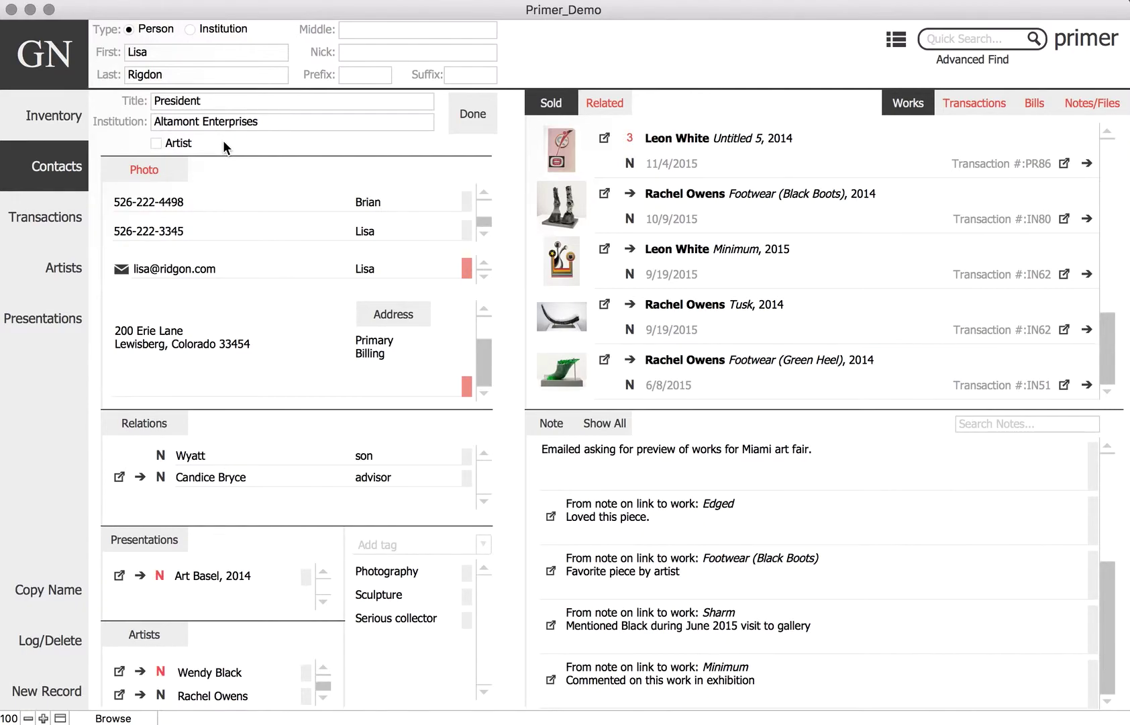
{"action": "left_click", "coordinate": [156, 142]}
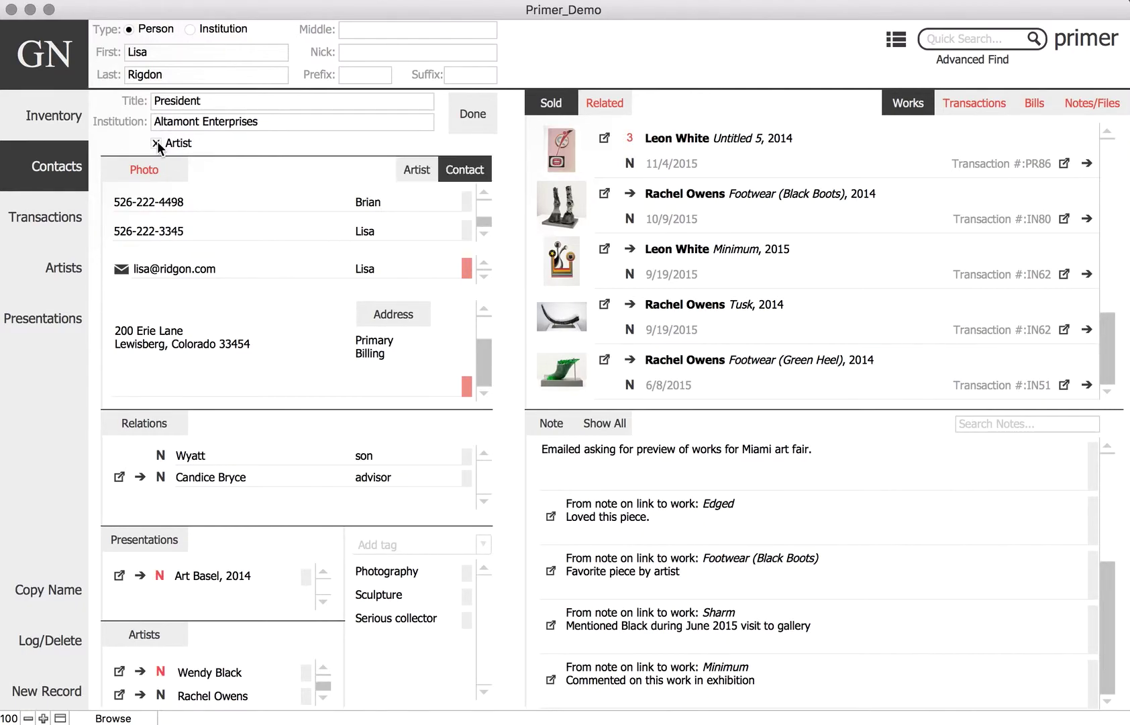
{"action": "left_click", "coordinate": [156, 143]}
{"action": "left_click", "coordinate": [468, 110]}
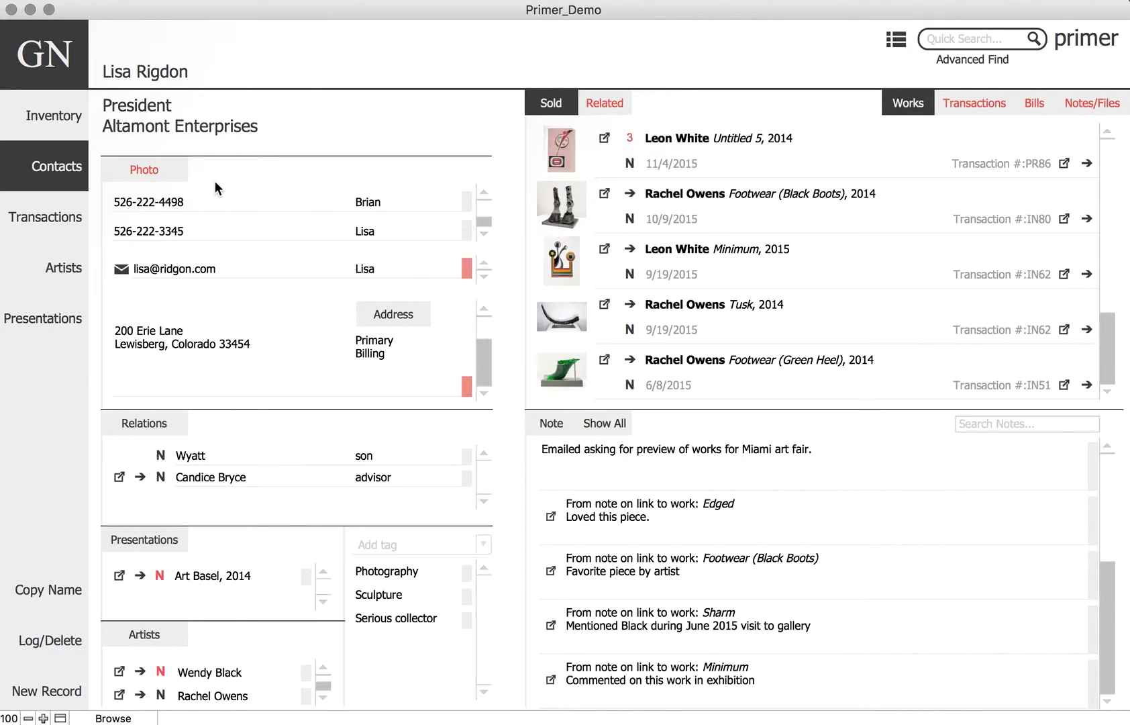
- View the contact's photo and the blank entry row in the phone number list
{"action": "left_click", "coordinate": [172, 176]}
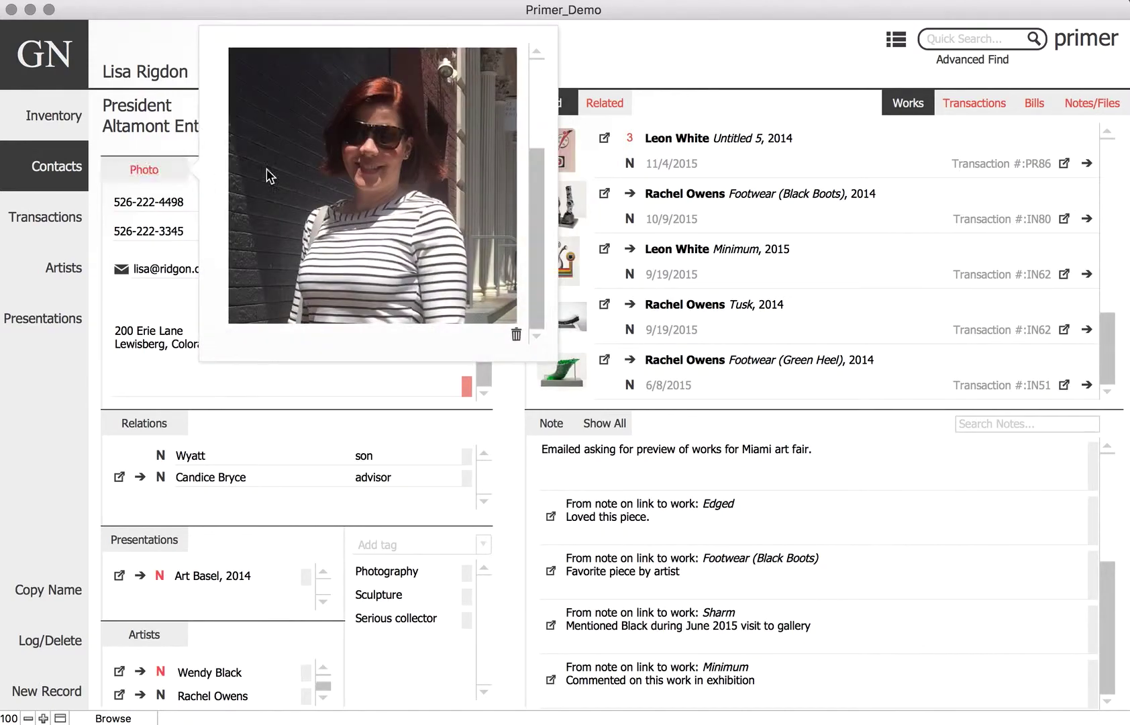
{"action": "left_click", "coordinate": [171, 165]}
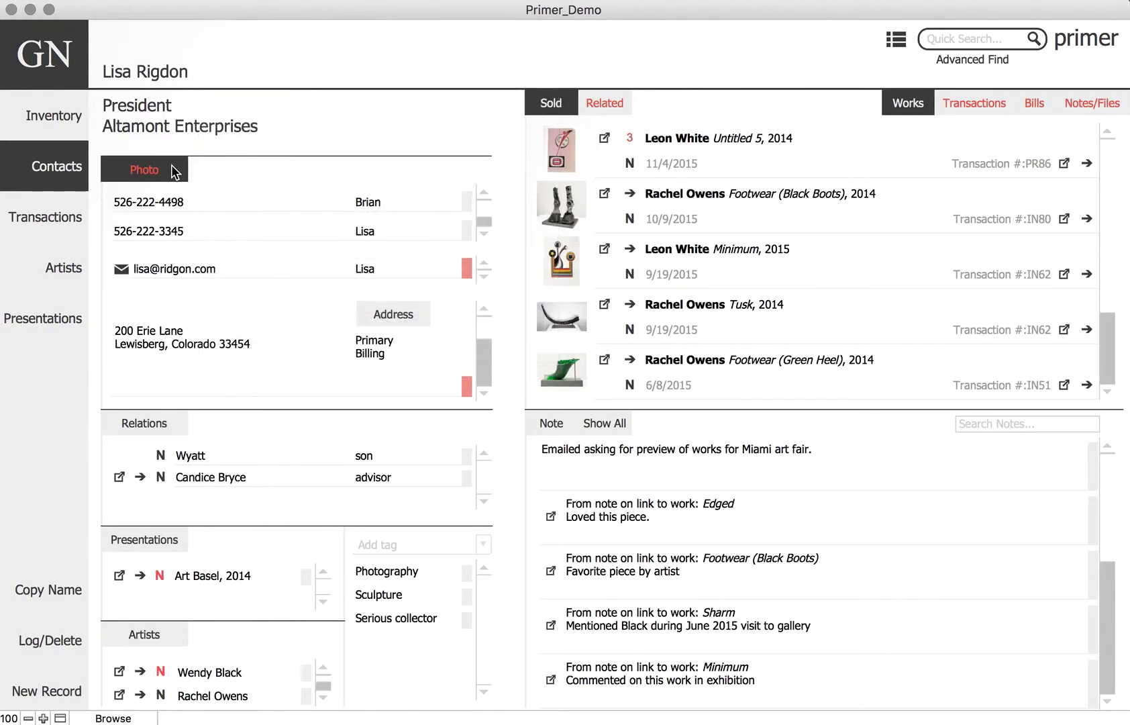
{"action": "left_click", "coordinate": [484, 233]}
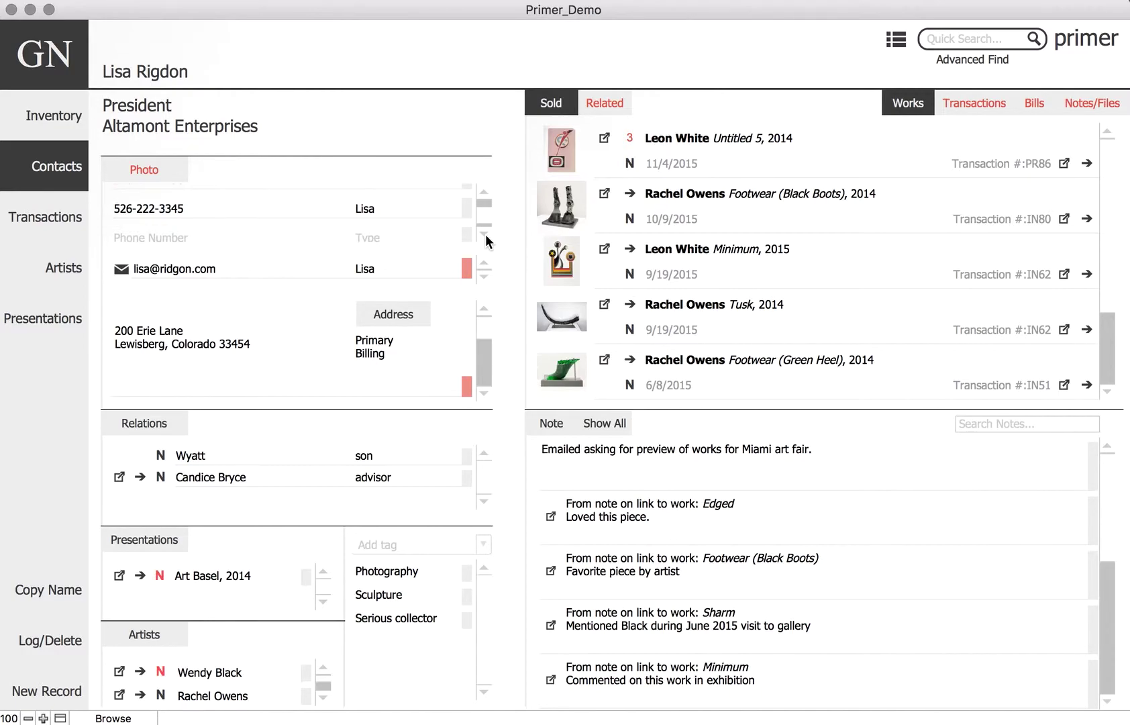
{"action": "left_click", "coordinate": [147, 231]}
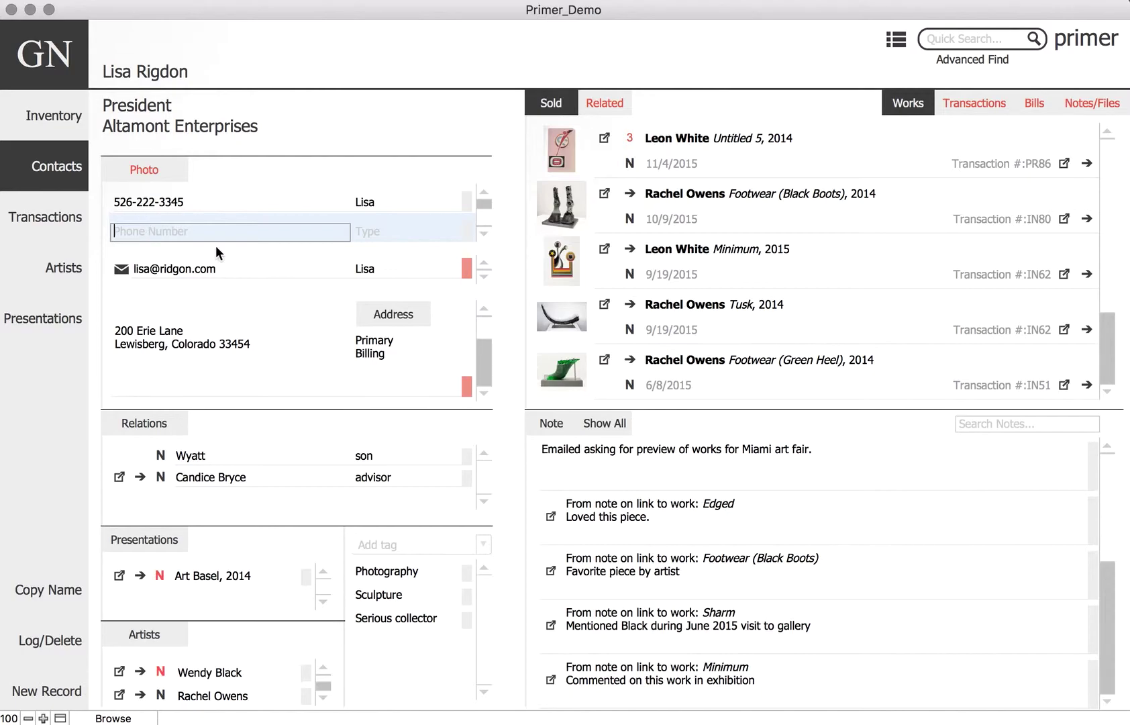
- Look through the contact's email, phone and address lists, including the vacation home address, and return to the primary address
{"action": "left_click", "coordinate": [482, 262]}
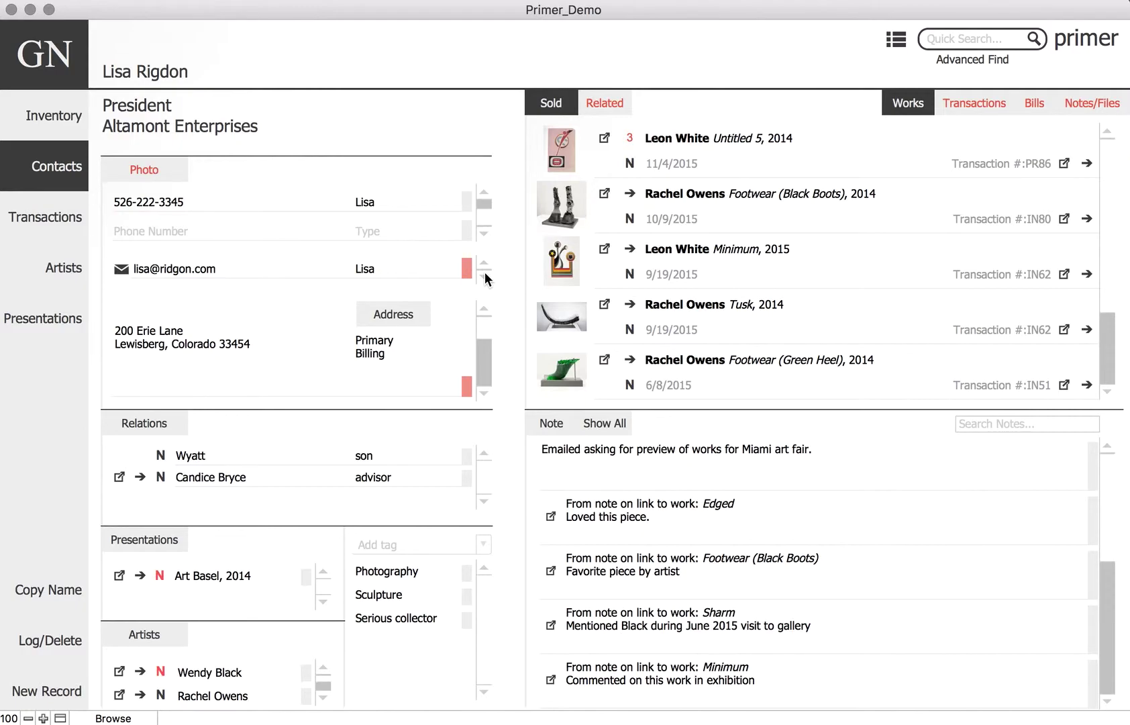
{"action": "left_click", "coordinate": [484, 272]}
{"action": "left_click", "coordinate": [485, 262]}
{"action": "left_click", "coordinate": [484, 391]}
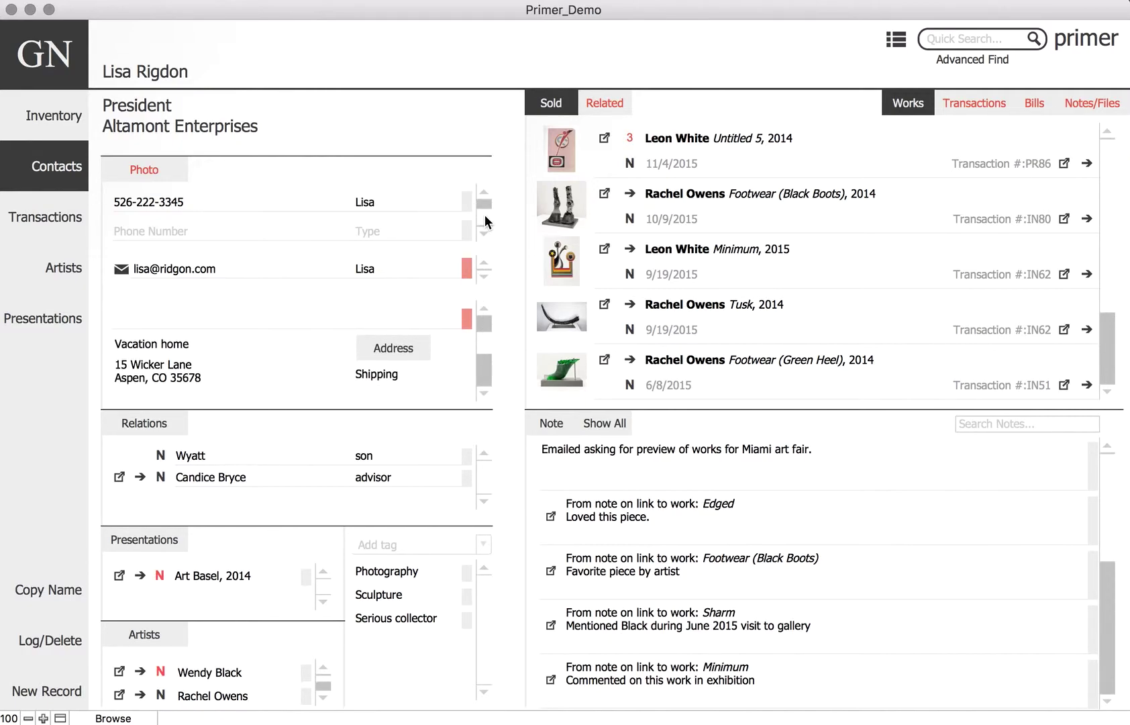
{"action": "scroll", "coordinate": [484, 218], "scroll_direction": "down", "scroll_amount": 1}
{"action": "scroll", "coordinate": [483, 194], "scroll_direction": "up", "scroll_amount": 1}
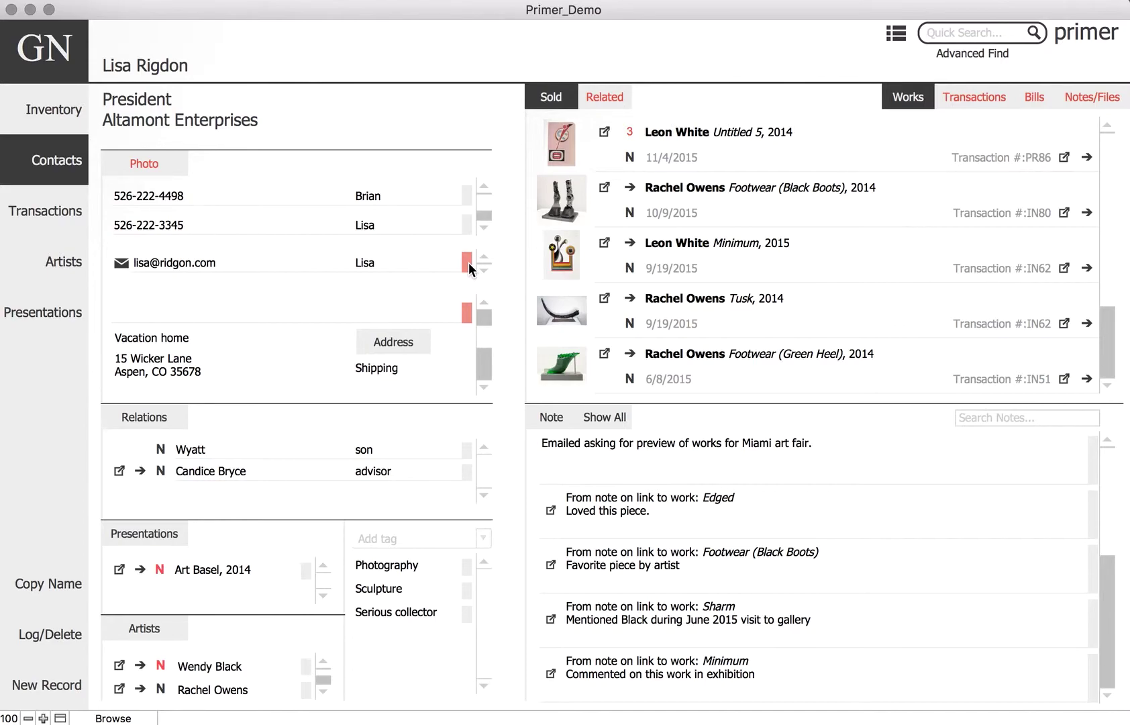
{"action": "left_click", "coordinate": [484, 388]}
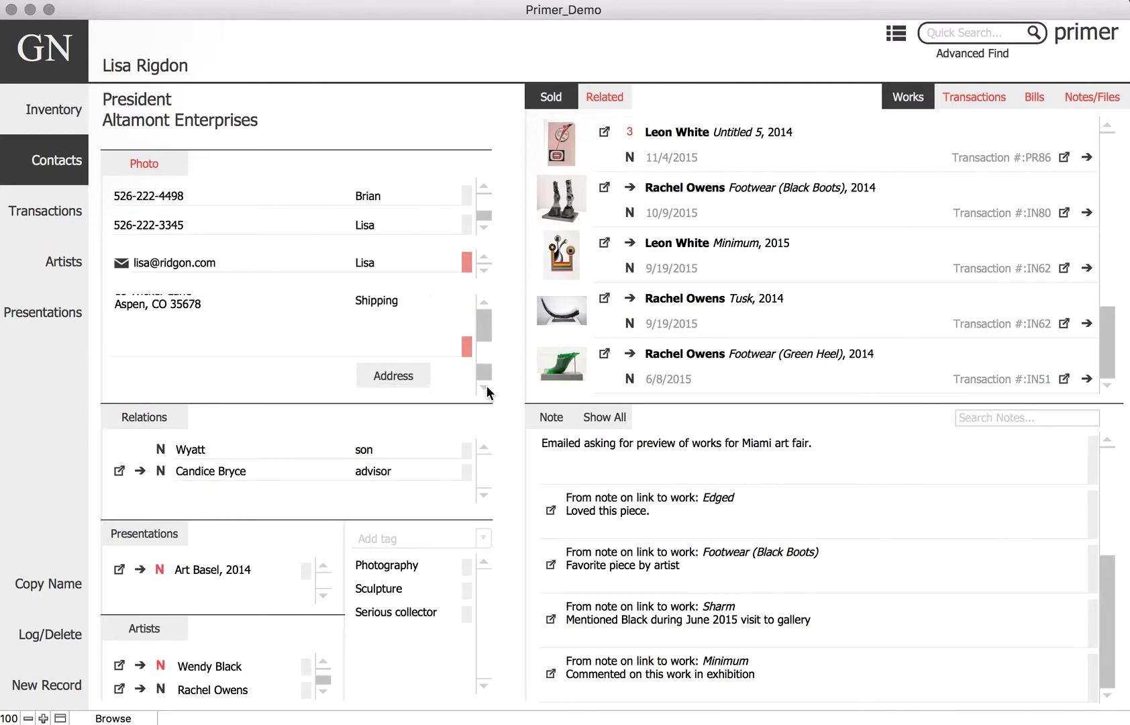
{"action": "left_click", "coordinate": [486, 304]}
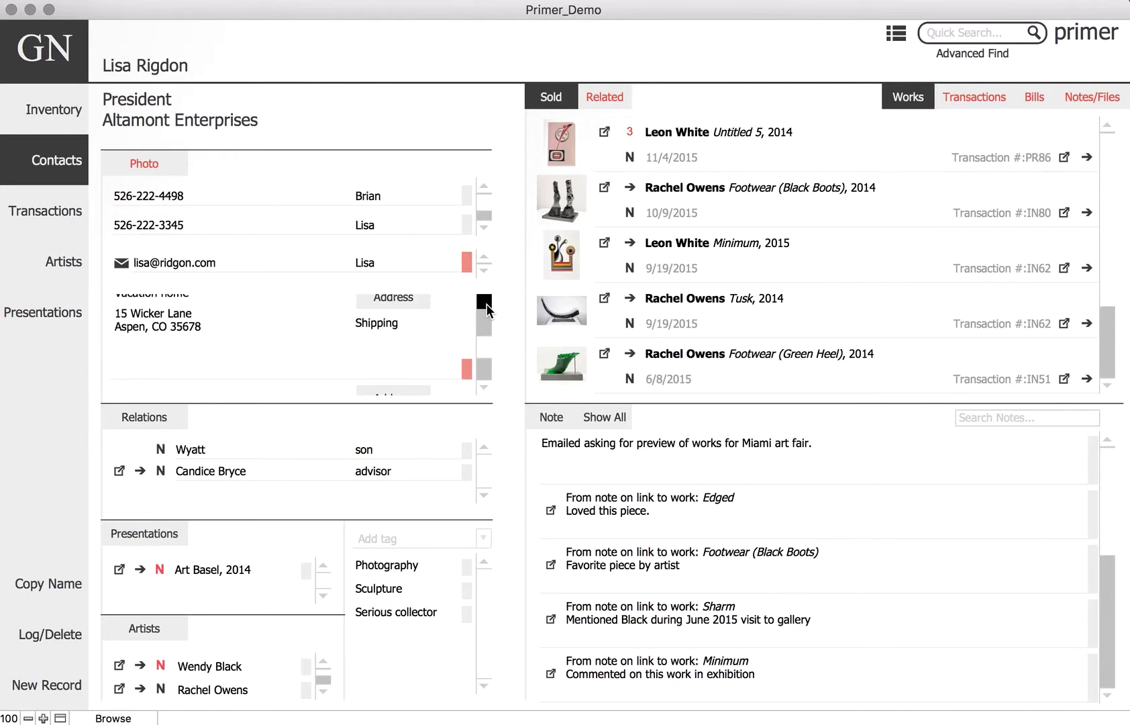
{"action": "left_click", "coordinate": [486, 305]}
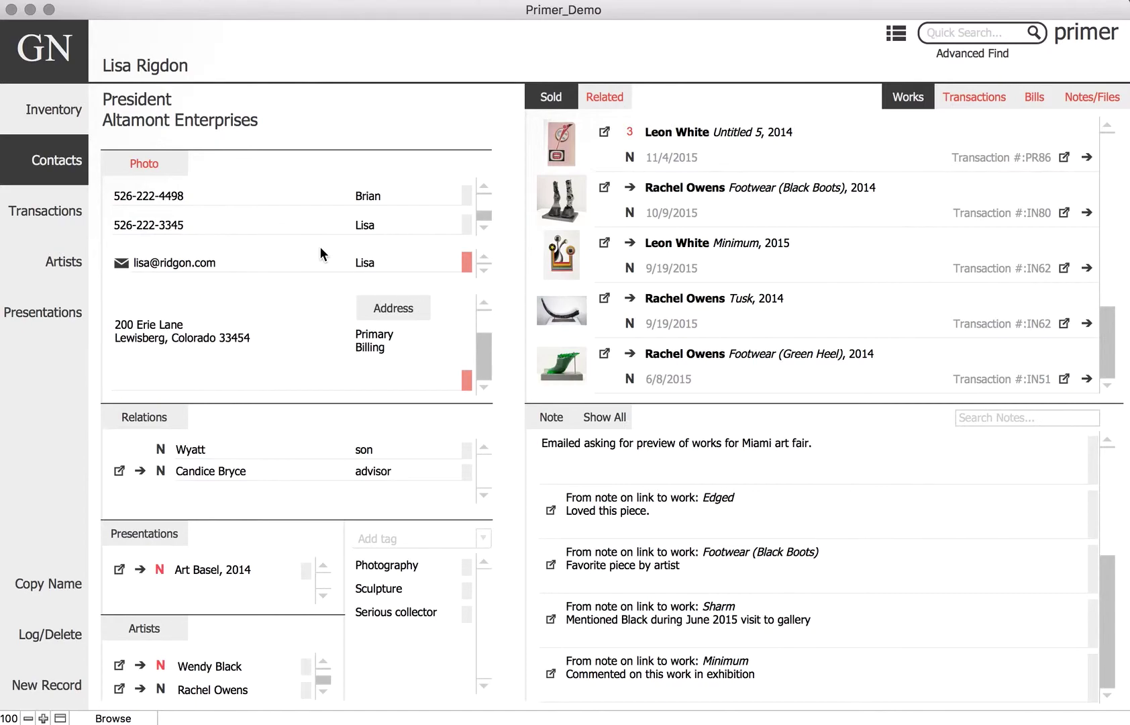
- Open the contact's email field and the two listed phone number fields for editing
{"action": "left_click", "coordinate": [232, 258]}
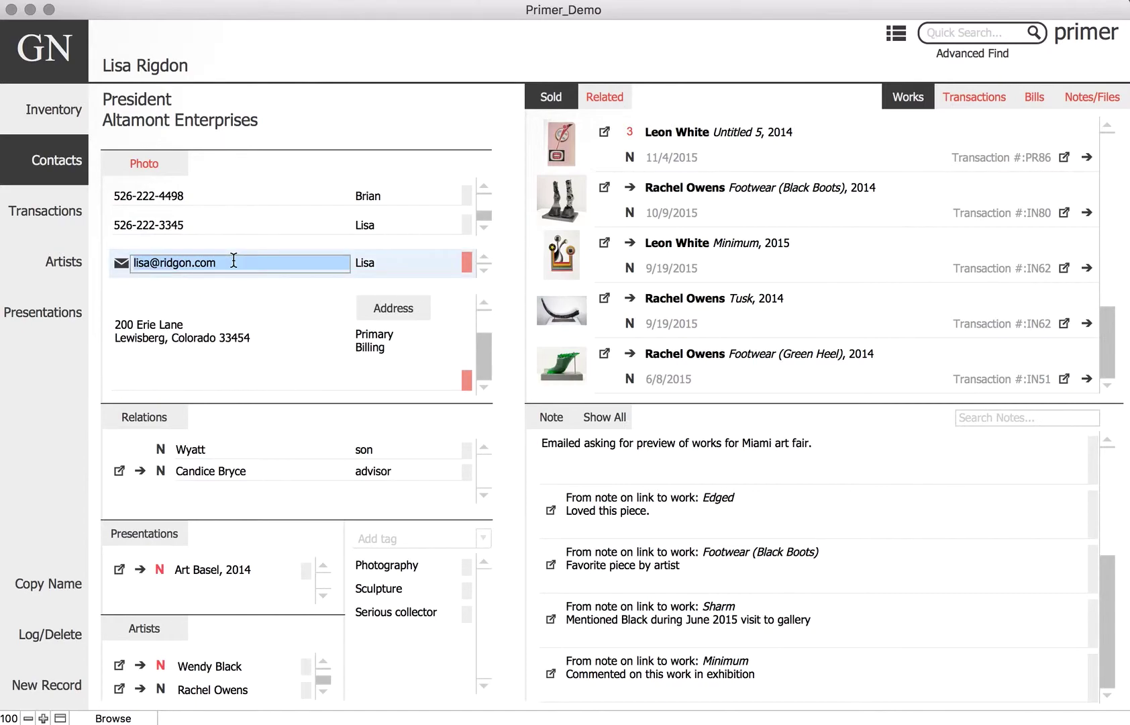
{"action": "left_click", "coordinate": [194, 224]}
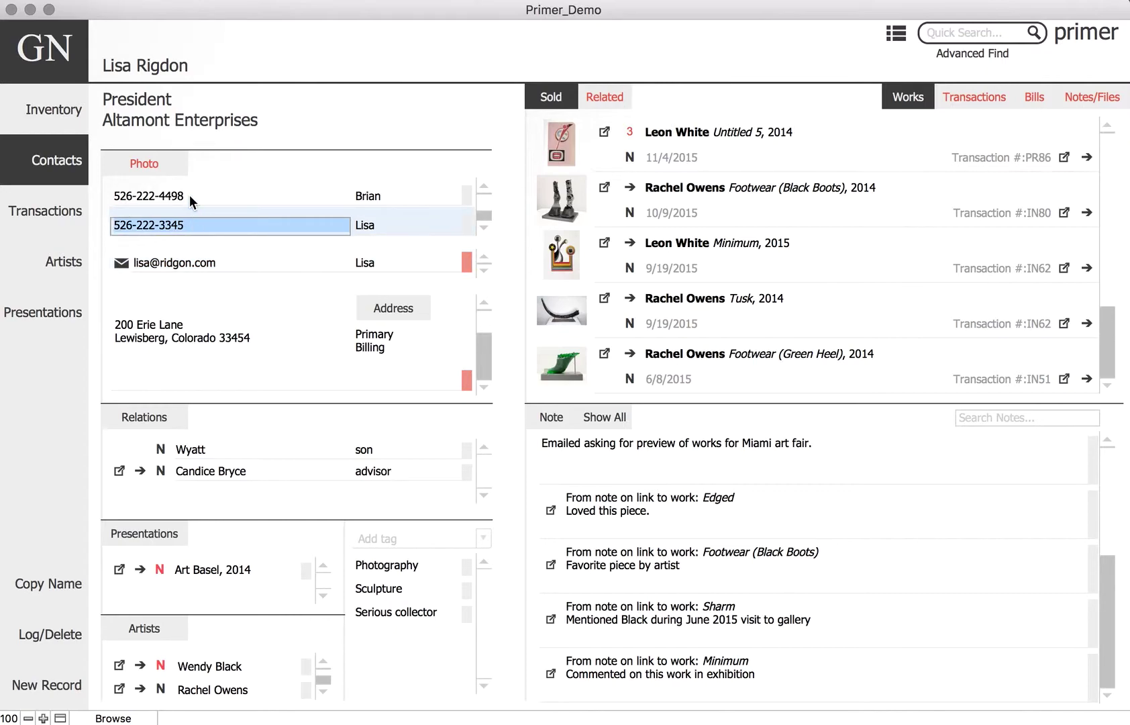
{"action": "left_click", "coordinate": [190, 194]}
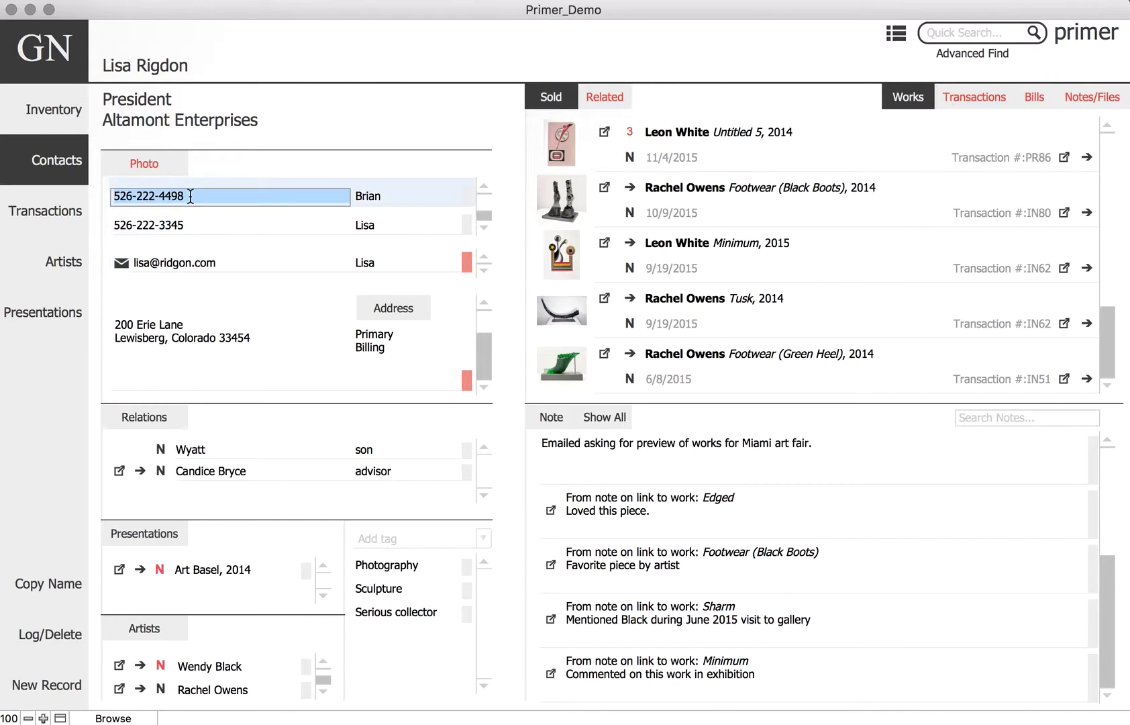
- Open the primary address details and switch the format to International and back to Domestic
{"action": "left_click", "coordinate": [422, 313]}
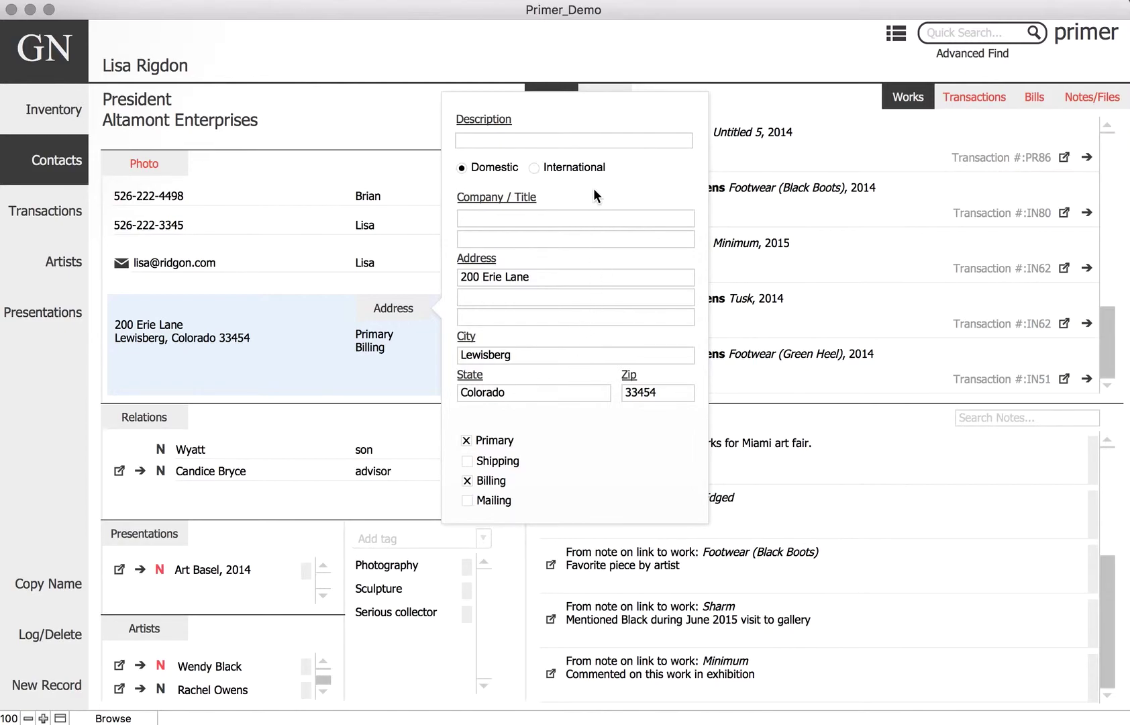
{"action": "left_click", "coordinate": [535, 168]}
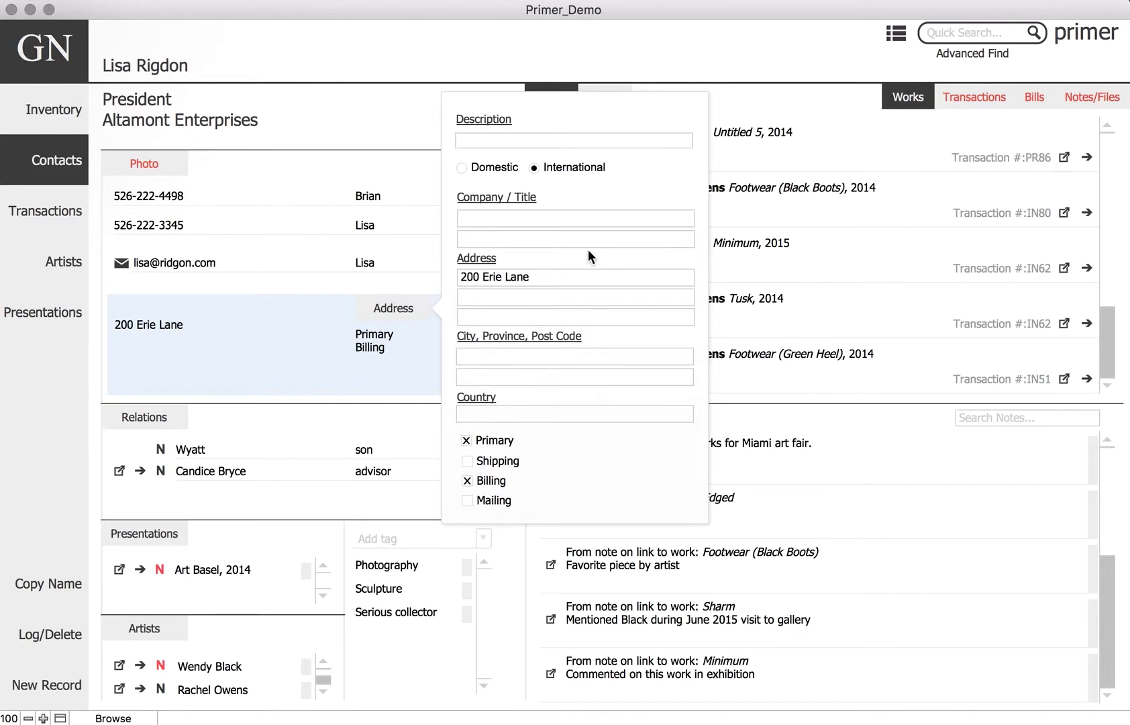
{"action": "left_click", "coordinate": [463, 167]}
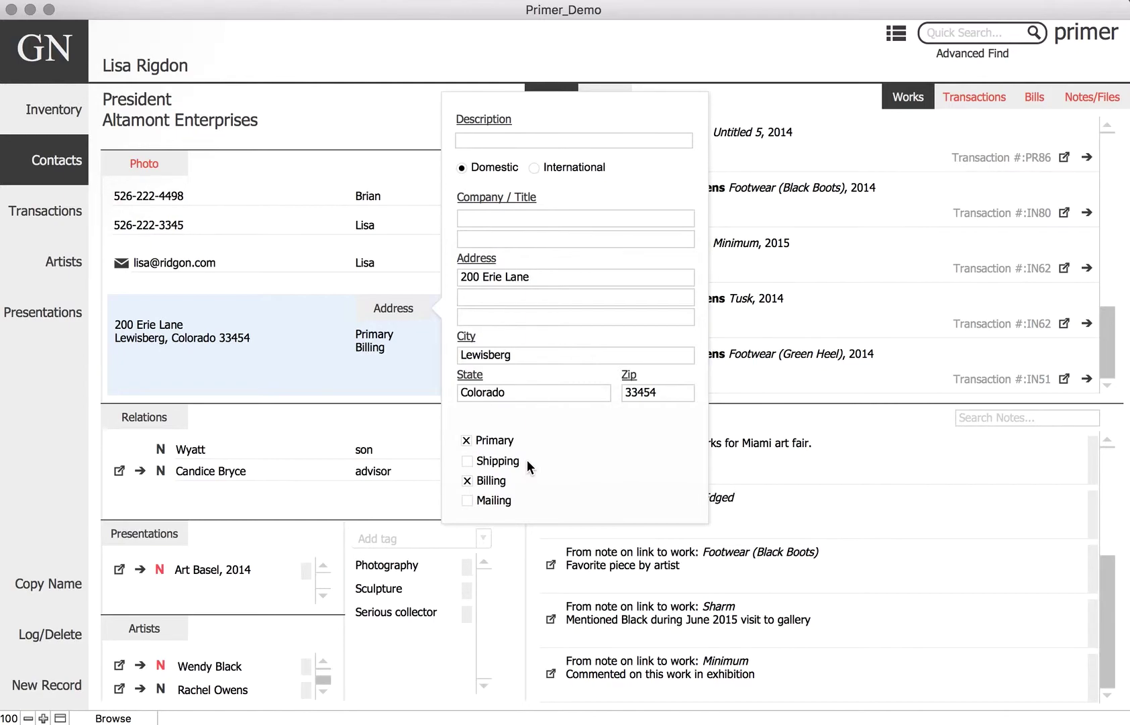
- Turn the Shipping designation on and off for the primary address and close its details
{"action": "left_click", "coordinate": [469, 462]}
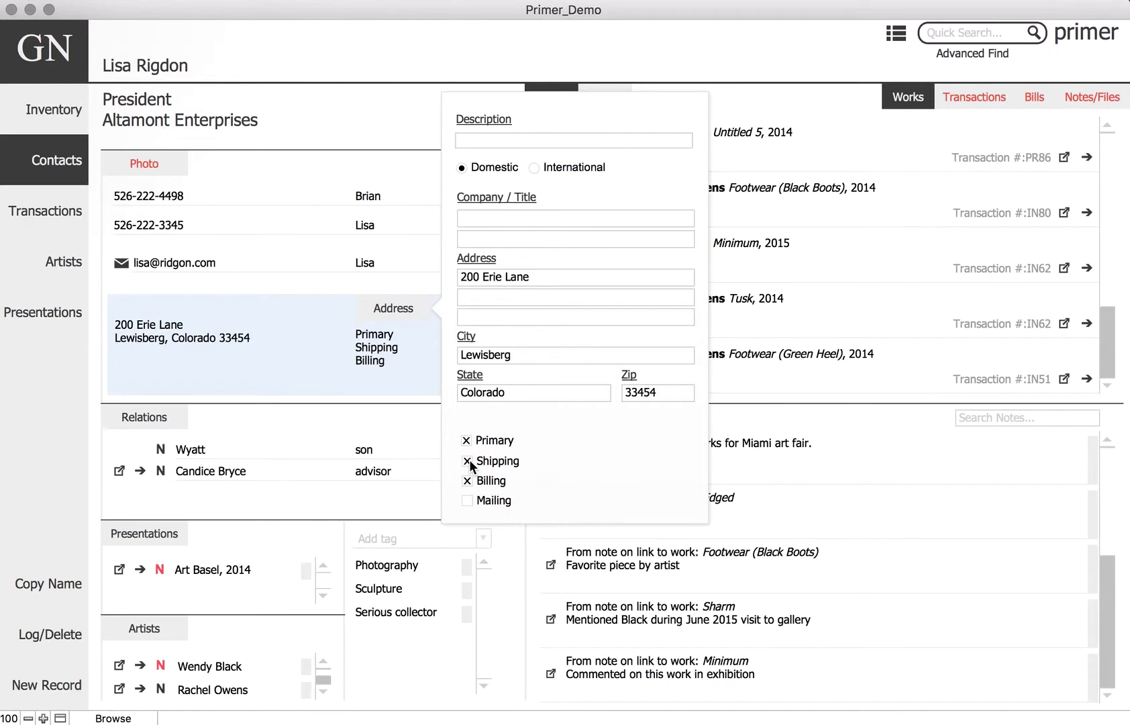
{"action": "left_click", "coordinate": [520, 461]}
{"action": "left_click", "coordinate": [412, 384]}
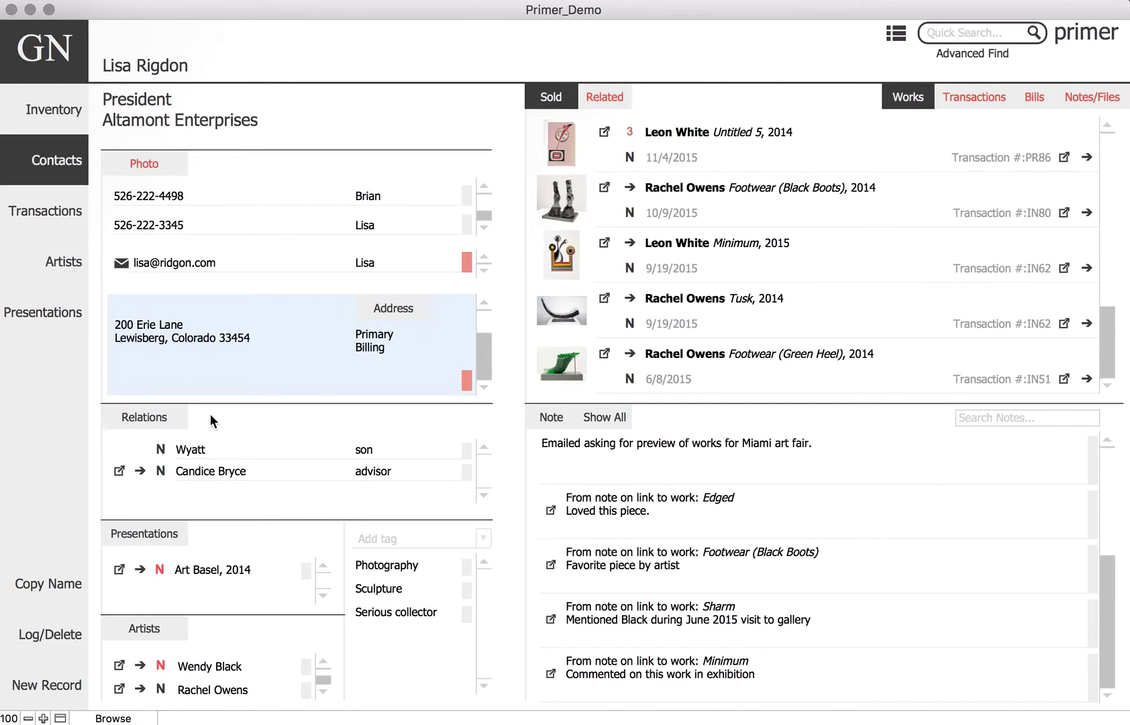
- Examine the options for establishing a relationship, including the New Contact form, and close them without adding one
{"action": "left_click", "coordinate": [156, 408]}
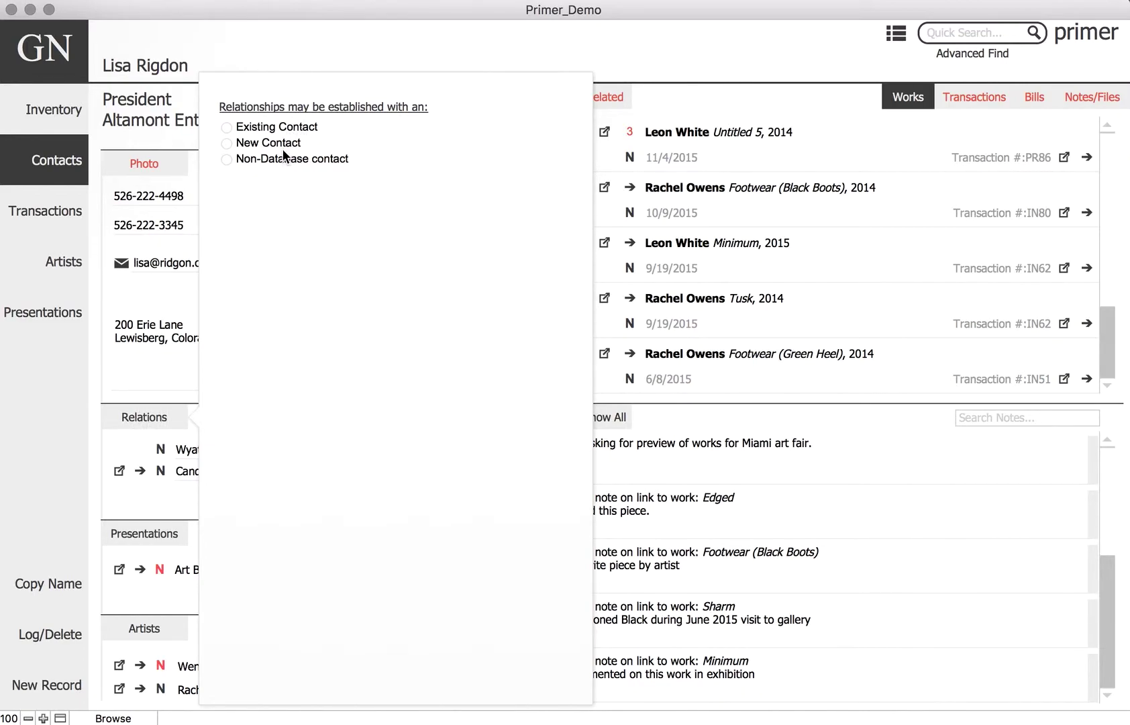
{"action": "left_click", "coordinate": [227, 143]}
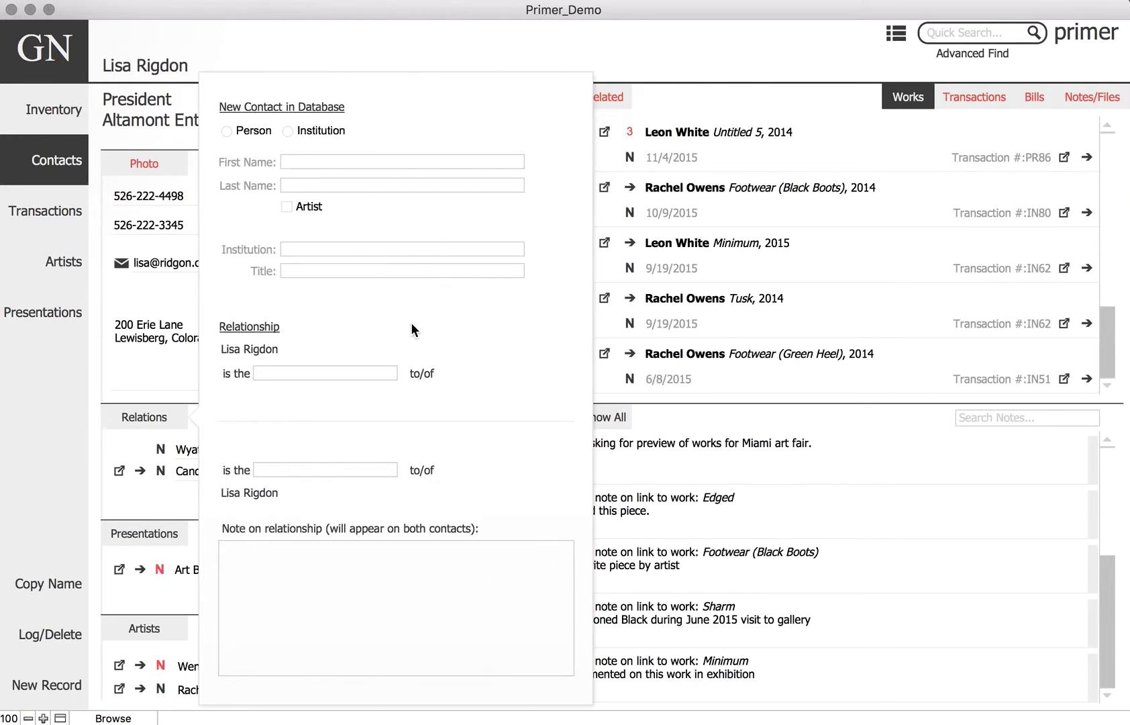
{"action": "left_click", "coordinate": [137, 439]}
{"action": "left_click", "coordinate": [141, 422]}
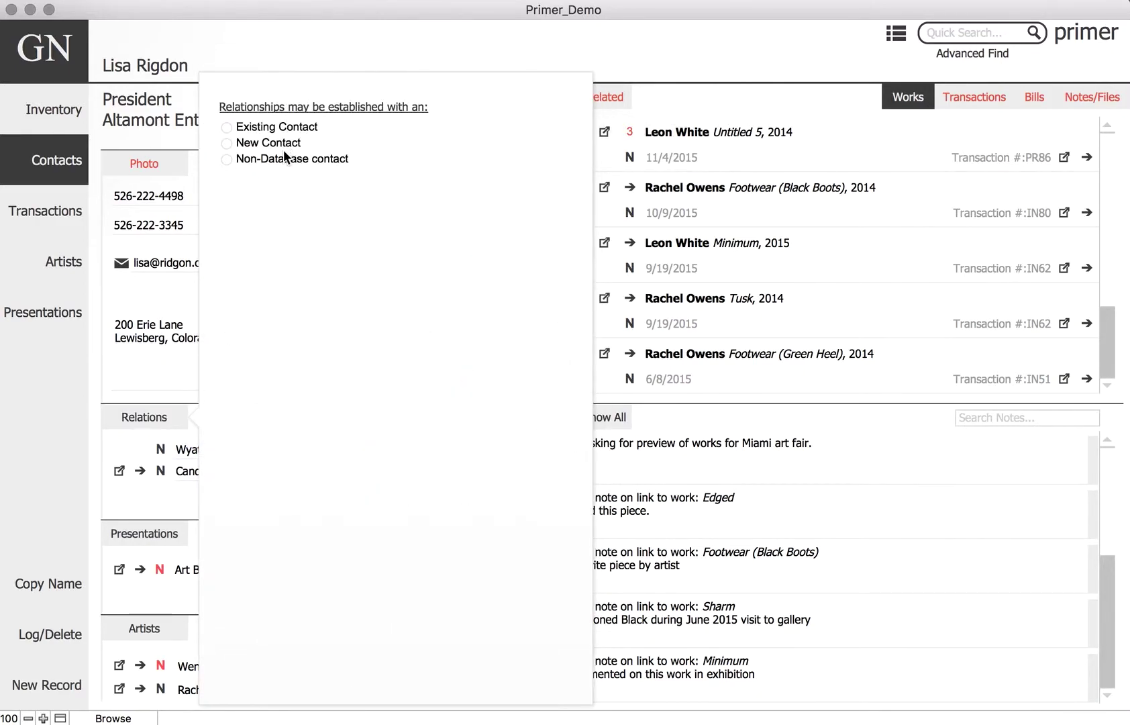
{"action": "left_click", "coordinate": [129, 447]}
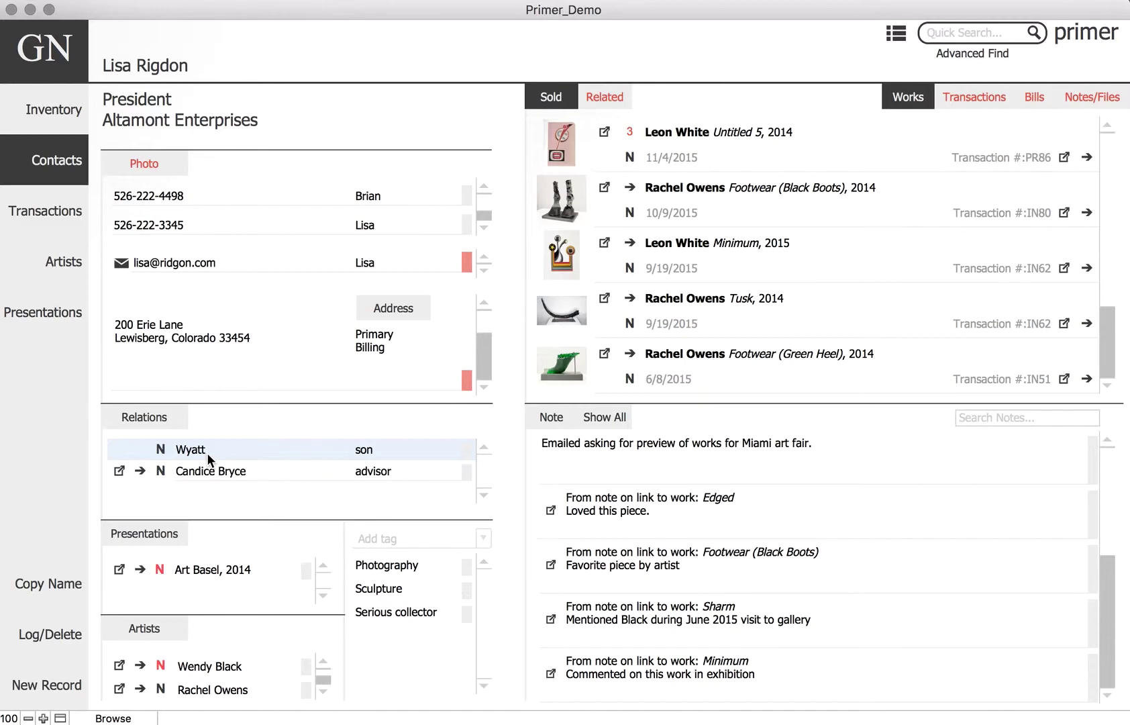
- Visit the related advisor's contact record and return to the client's record through its relation entry
{"action": "left_click", "coordinate": [140, 473]}
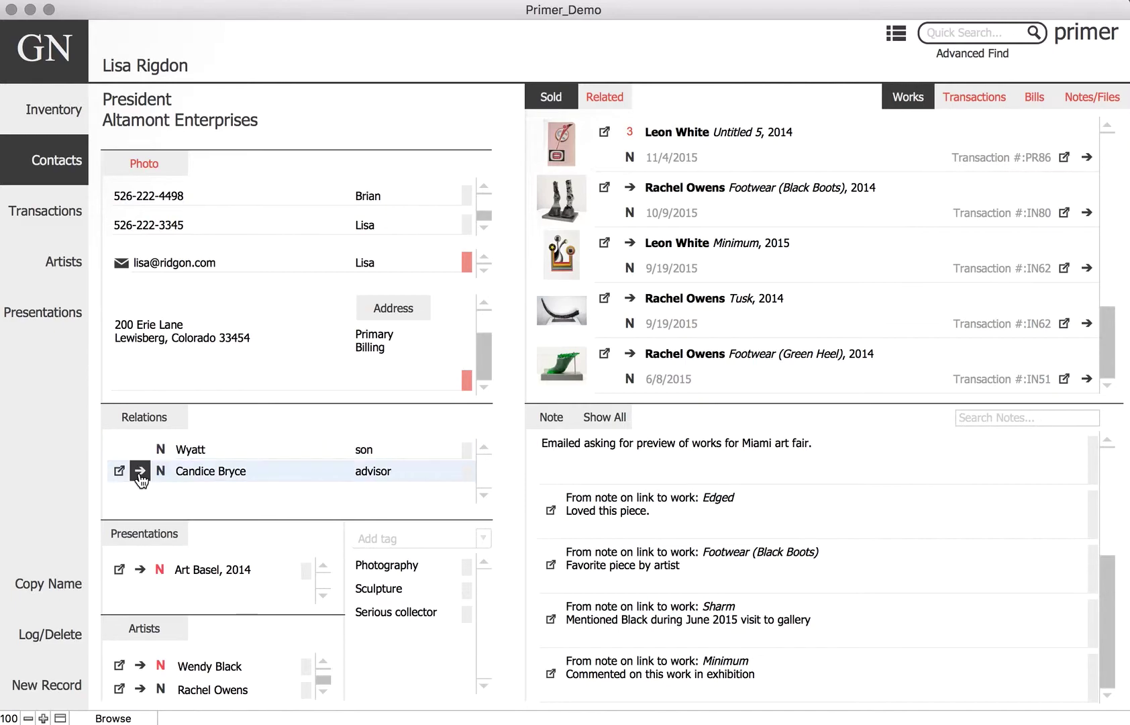
{"action": "left_click", "coordinate": [140, 446]}
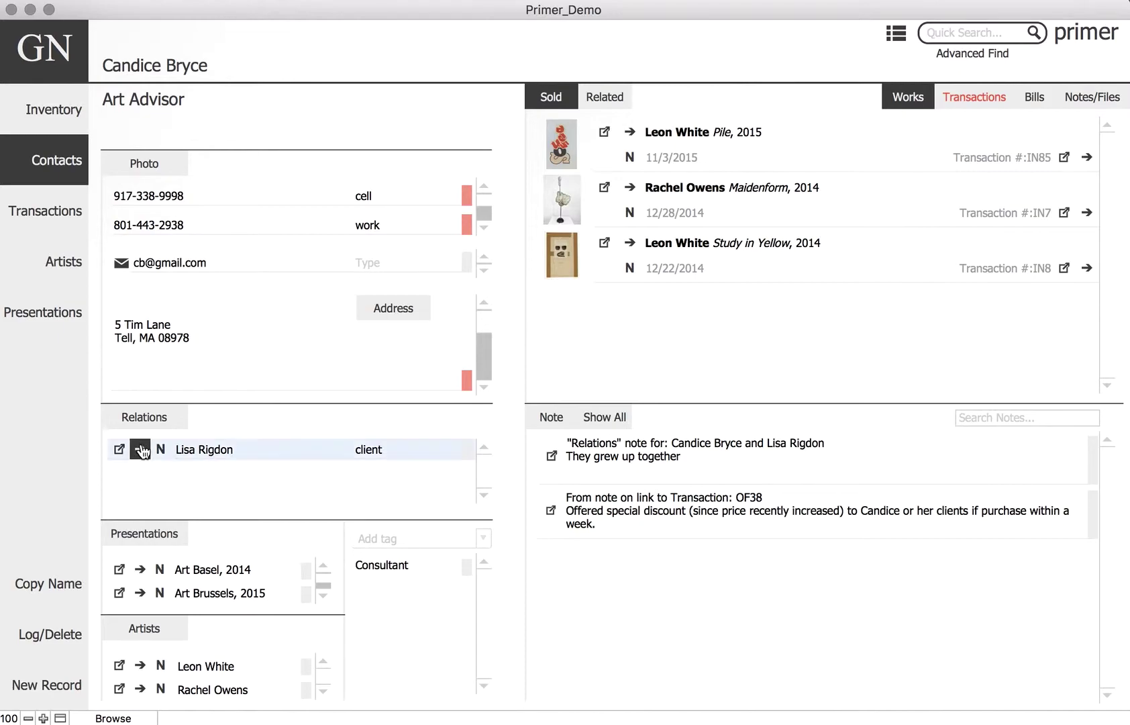
- Start a relationship with an existing contact, searching for "sin" and choosing the matching contact
{"action": "left_click", "coordinate": [165, 420]}
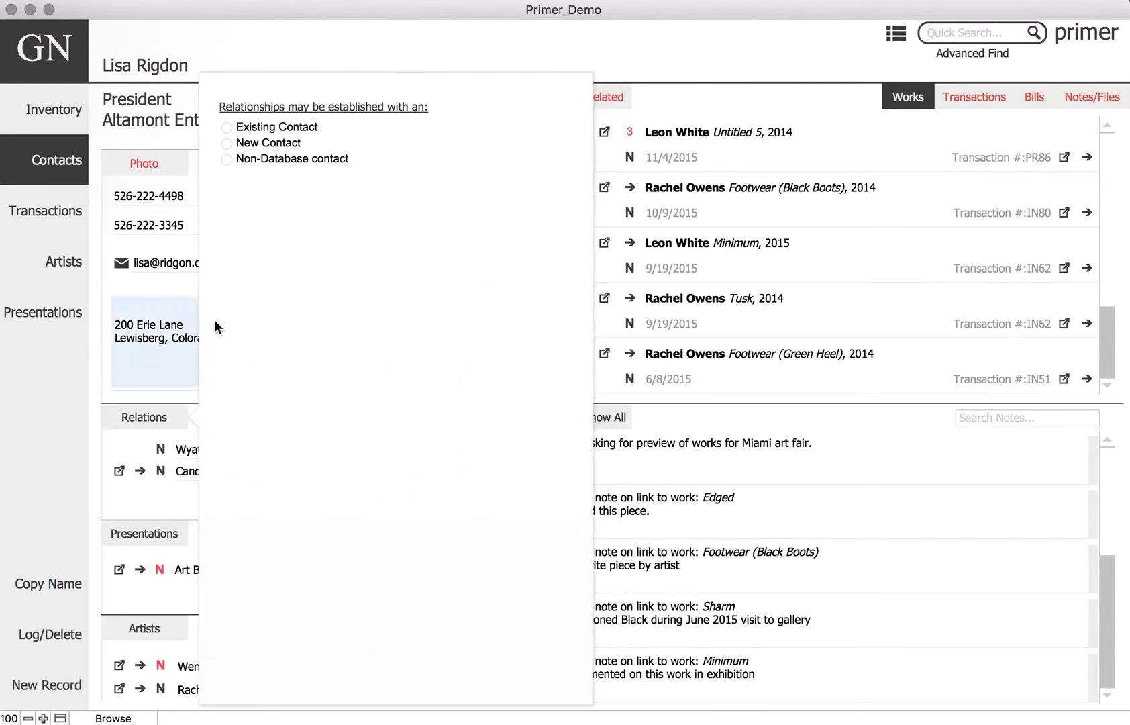
{"action": "left_click", "coordinate": [228, 127]}
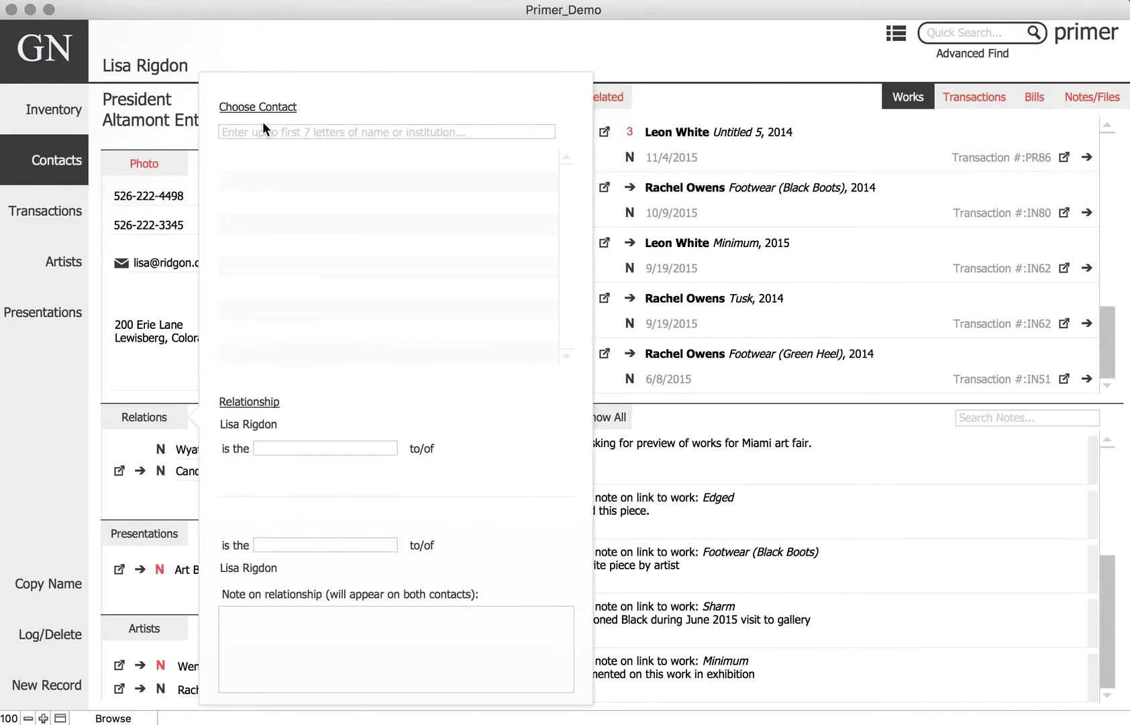
{"action": "left_click", "coordinate": [258, 133]}
{"action": "type", "text": "sin"}
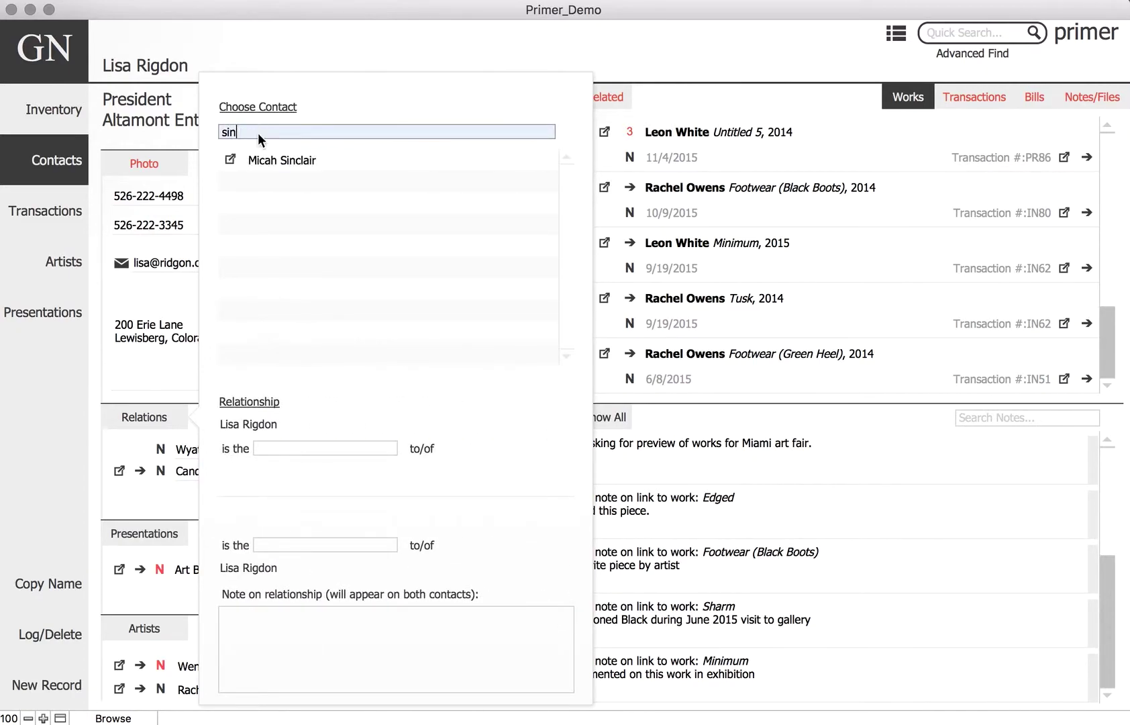
{"action": "left_click", "coordinate": [306, 161]}
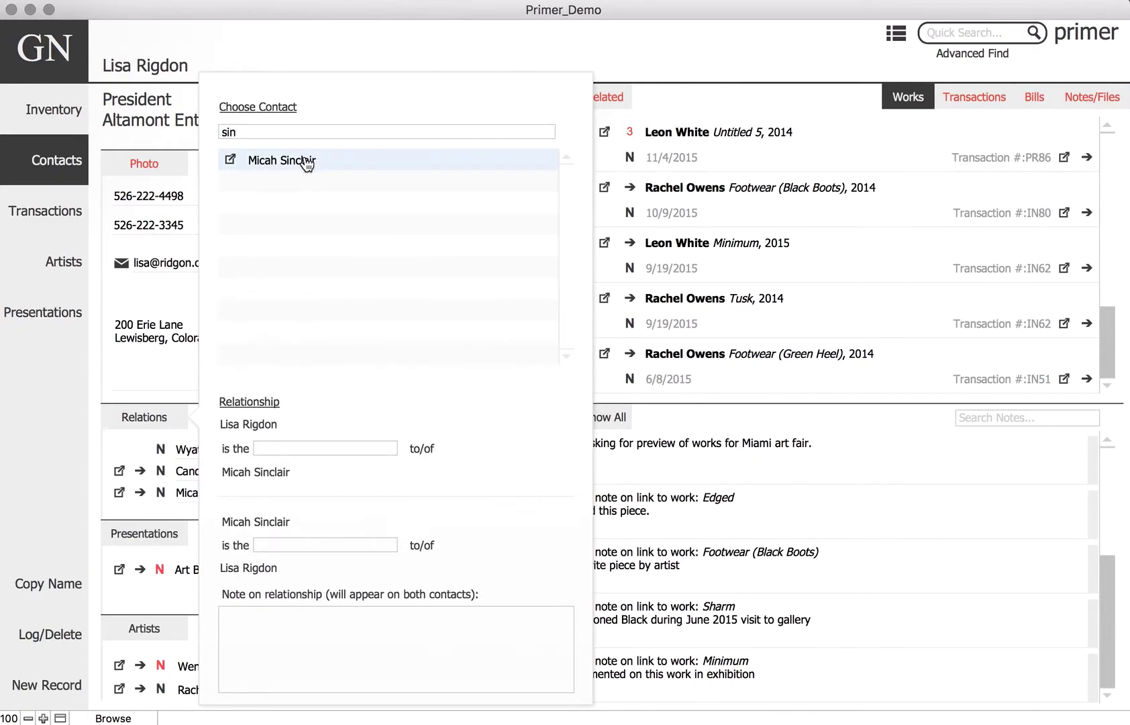
- Set the current contact as "client" and the related contact as "accountant", and add the relationship note "Also advises on purchases"
{"action": "left_click", "coordinate": [309, 448]}
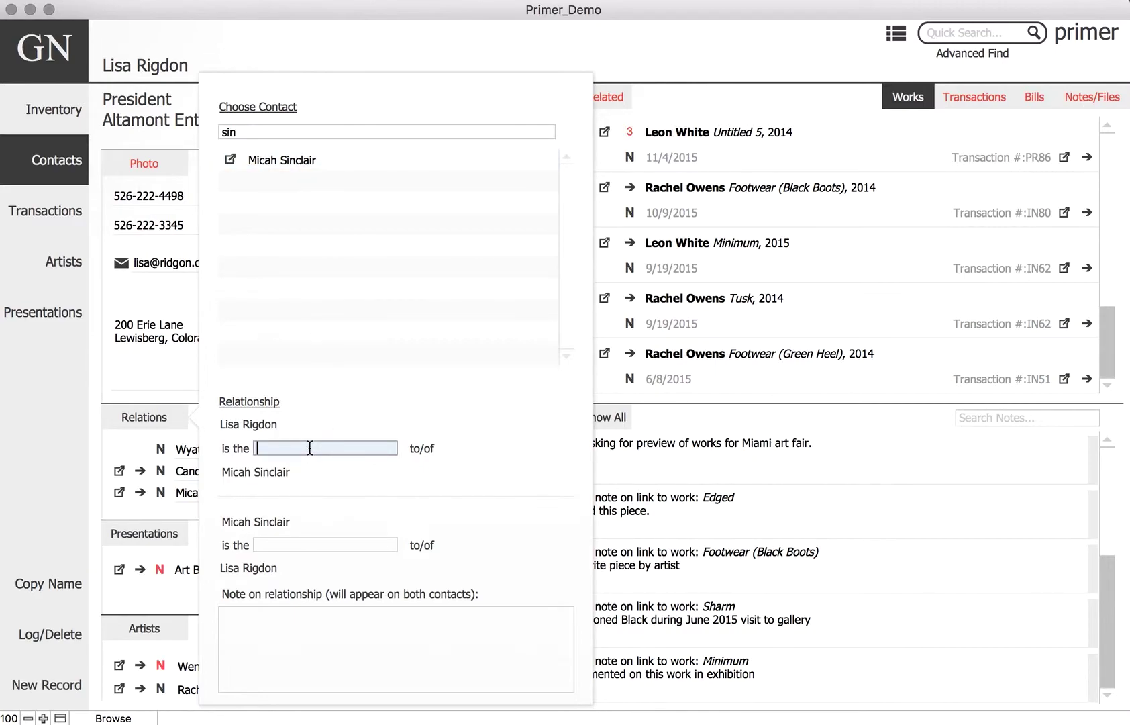
{"action": "type", "text": "client"}
{"action": "left_click", "coordinate": [275, 544]}
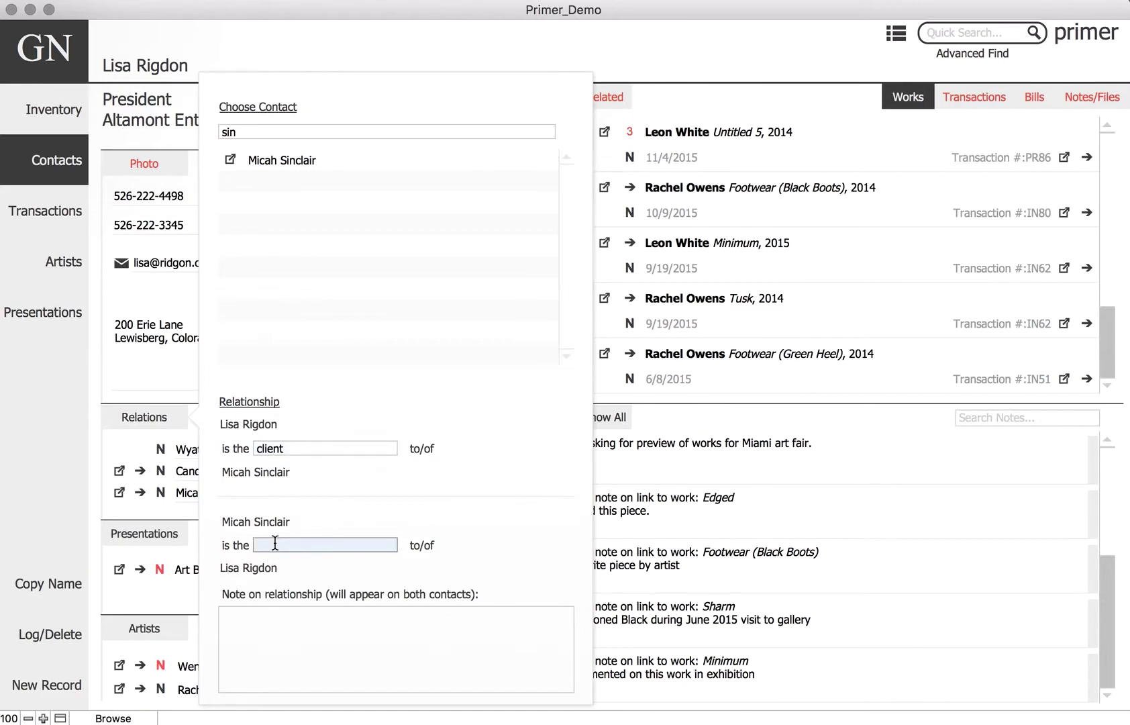
{"action": "type", "text": "accountant"}
{"action": "left_click", "coordinate": [298, 647]}
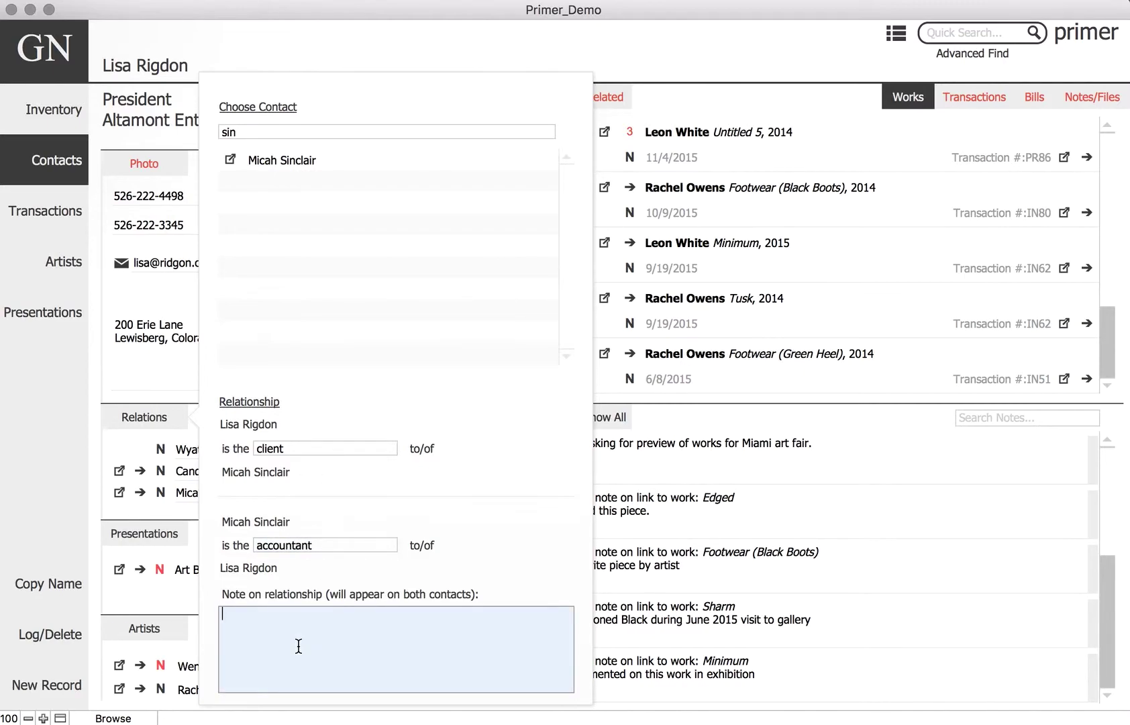
{"action": "type", "text": "Also advises on purchae"}
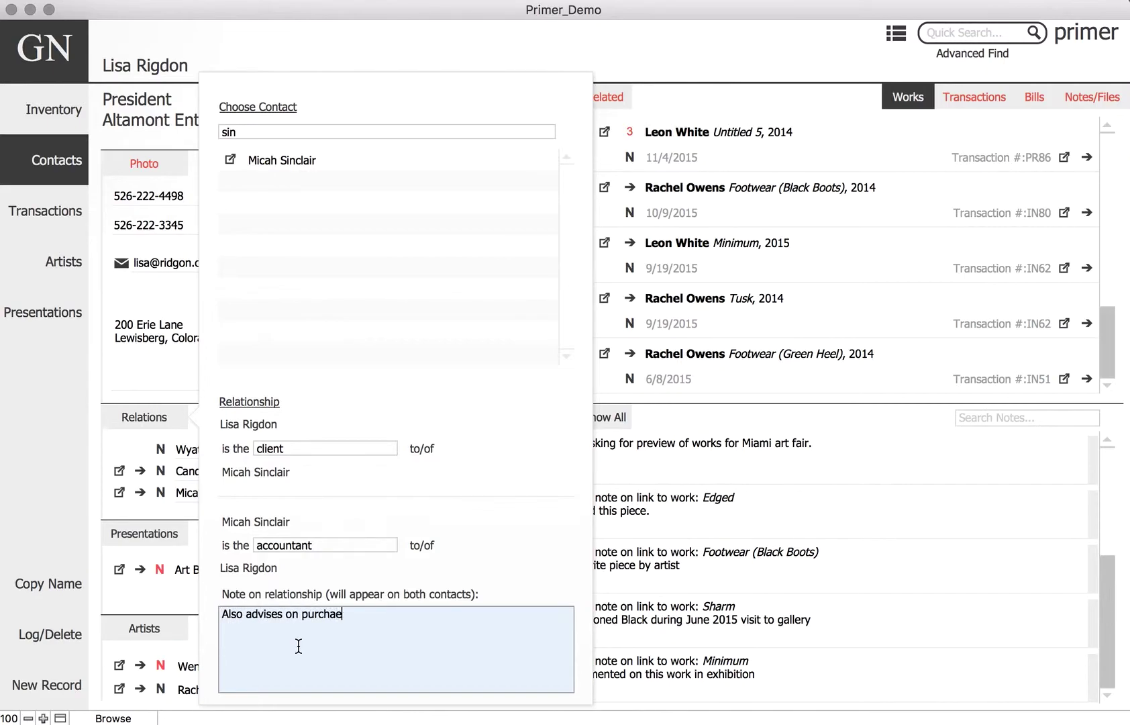
{"action": "key", "text": "BackSpace"}
{"action": "type", "text": "ses"}
{"action": "left_click", "coordinate": [137, 507]}
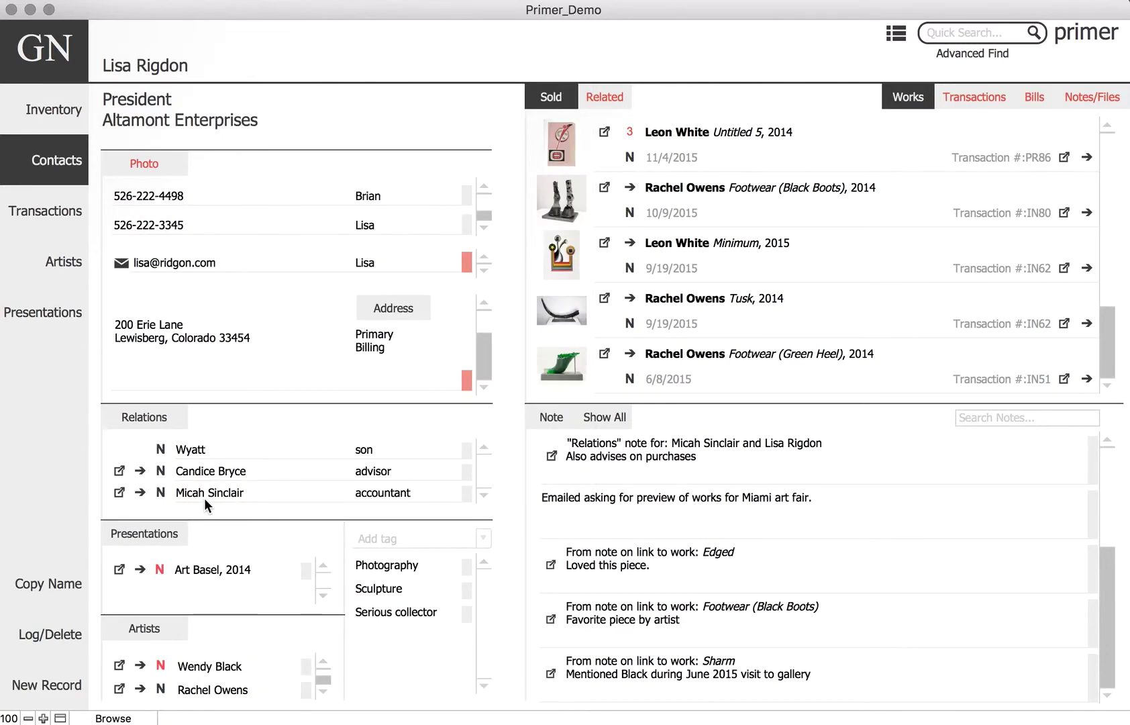
- Visit the accountant's record to check the reciprocal relation and its note, and return to the client's record
{"action": "left_click", "coordinate": [141, 492]}
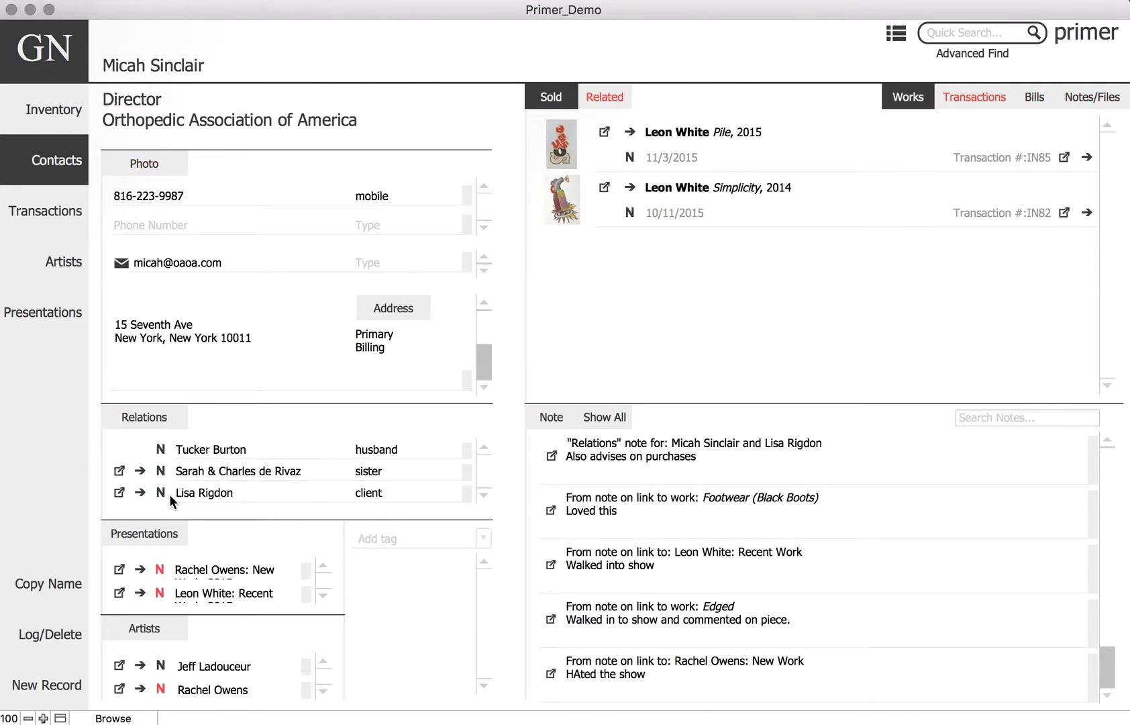
{"action": "left_click", "coordinate": [718, 443]}
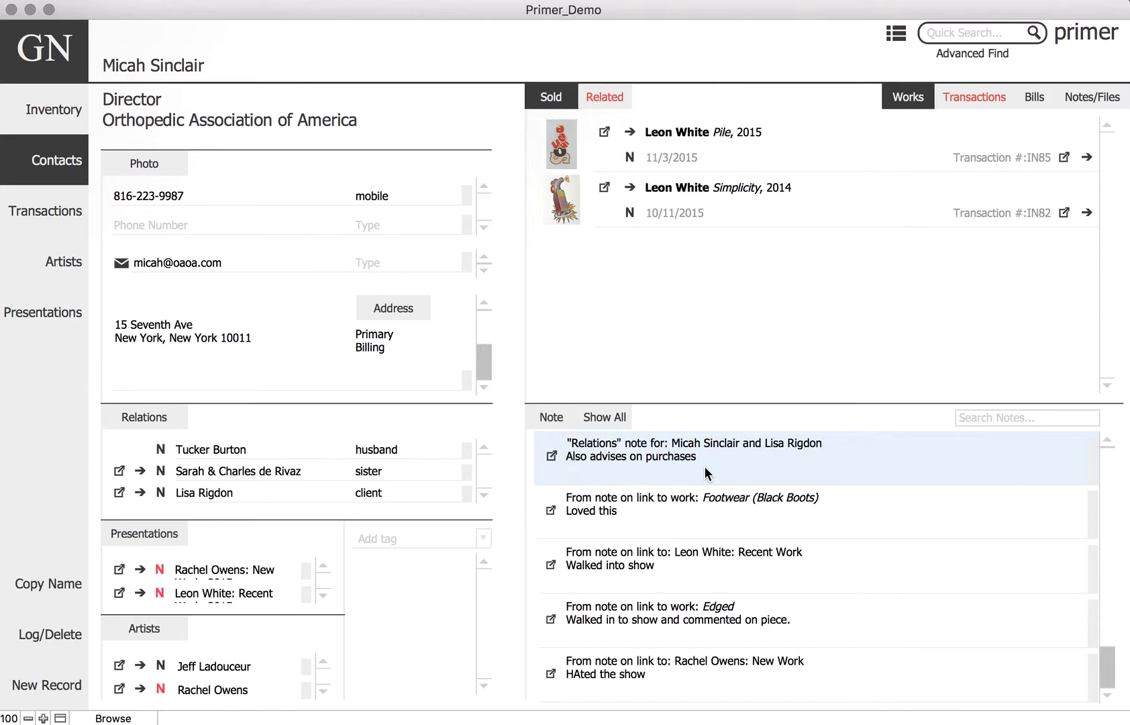
{"action": "left_click", "coordinate": [141, 494]}
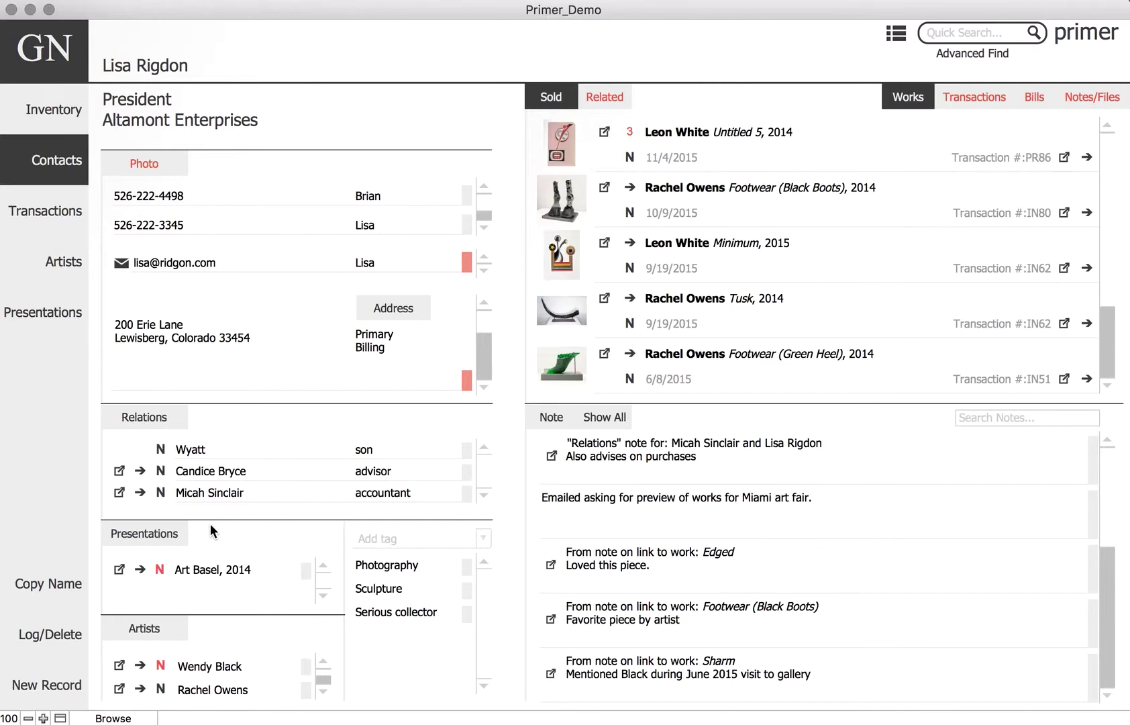
- Associate the Art Brussels, 2015 presentation with the contact and view the note on the Art Basel, 2014 entry
{"action": "left_click", "coordinate": [174, 529]}
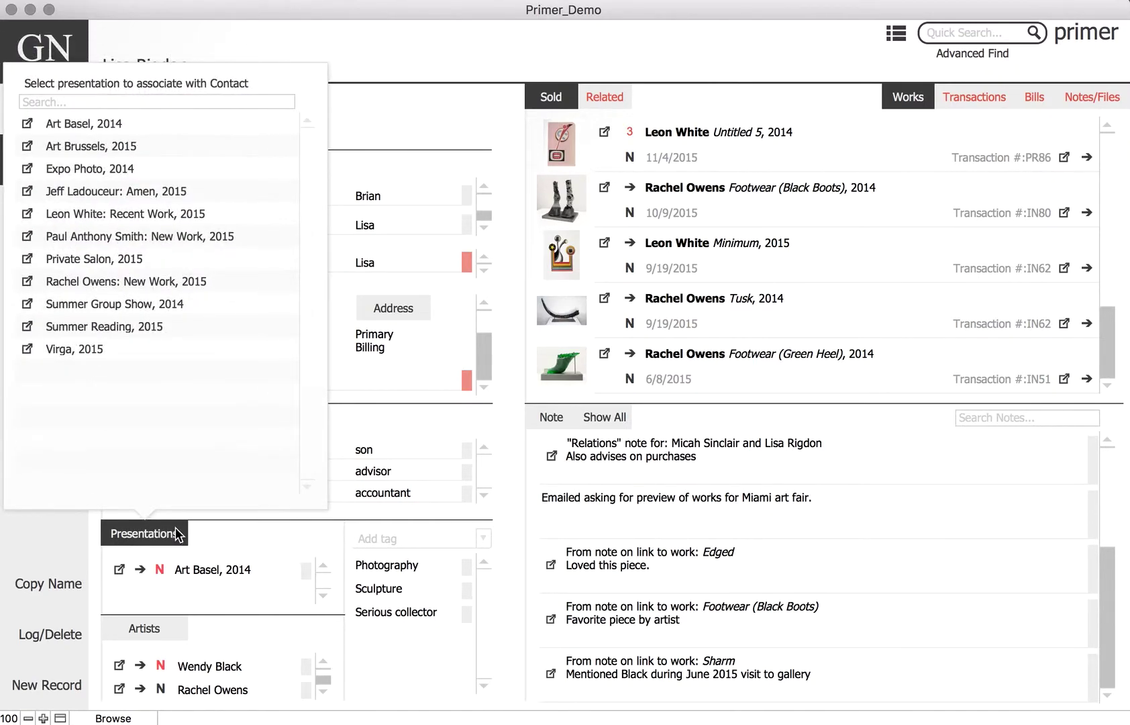
{"action": "left_click", "coordinate": [102, 148]}
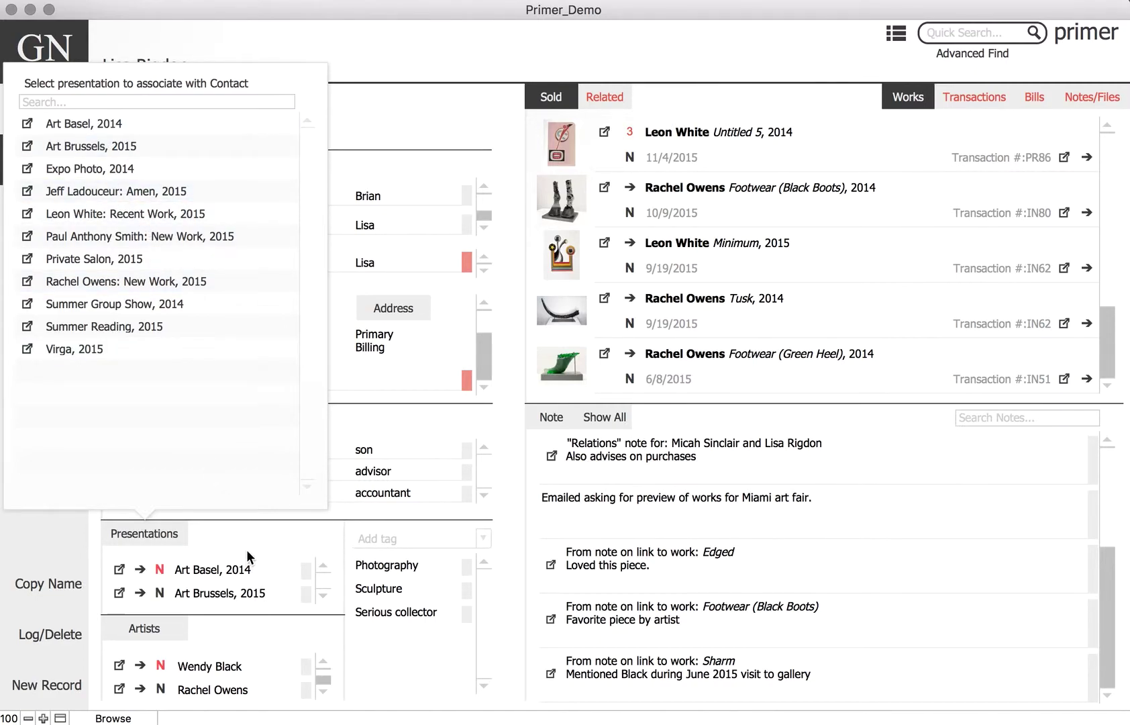
{"action": "left_click", "coordinate": [299, 550]}
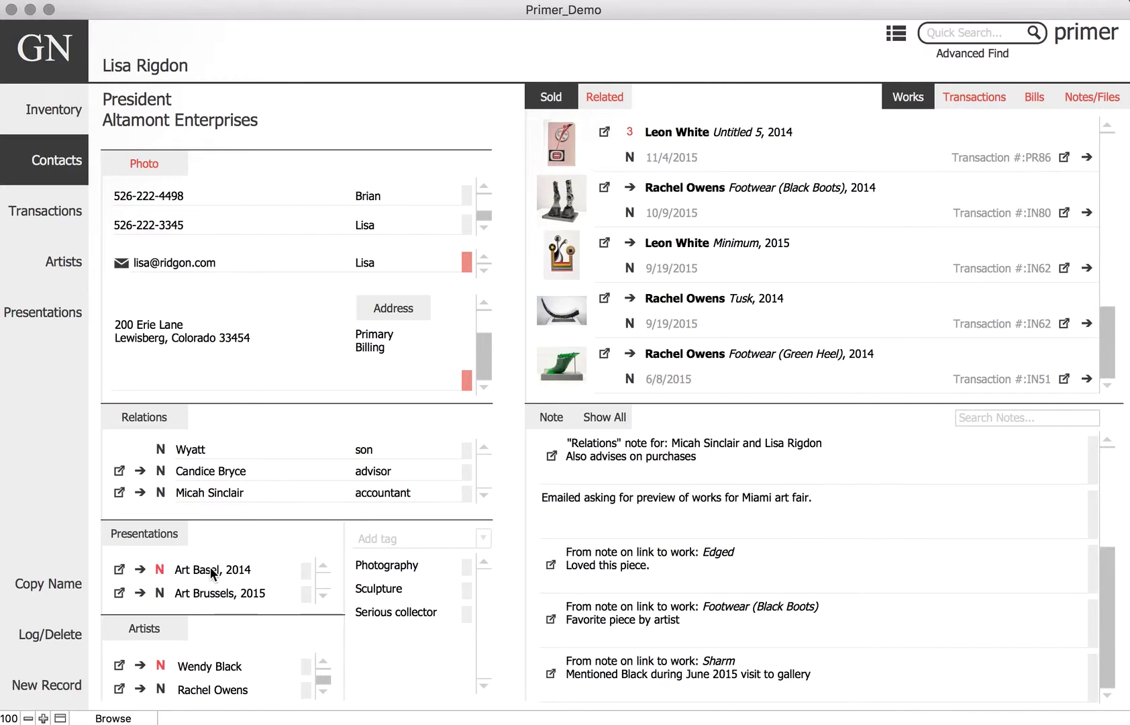
{"action": "left_click", "coordinate": [161, 569]}
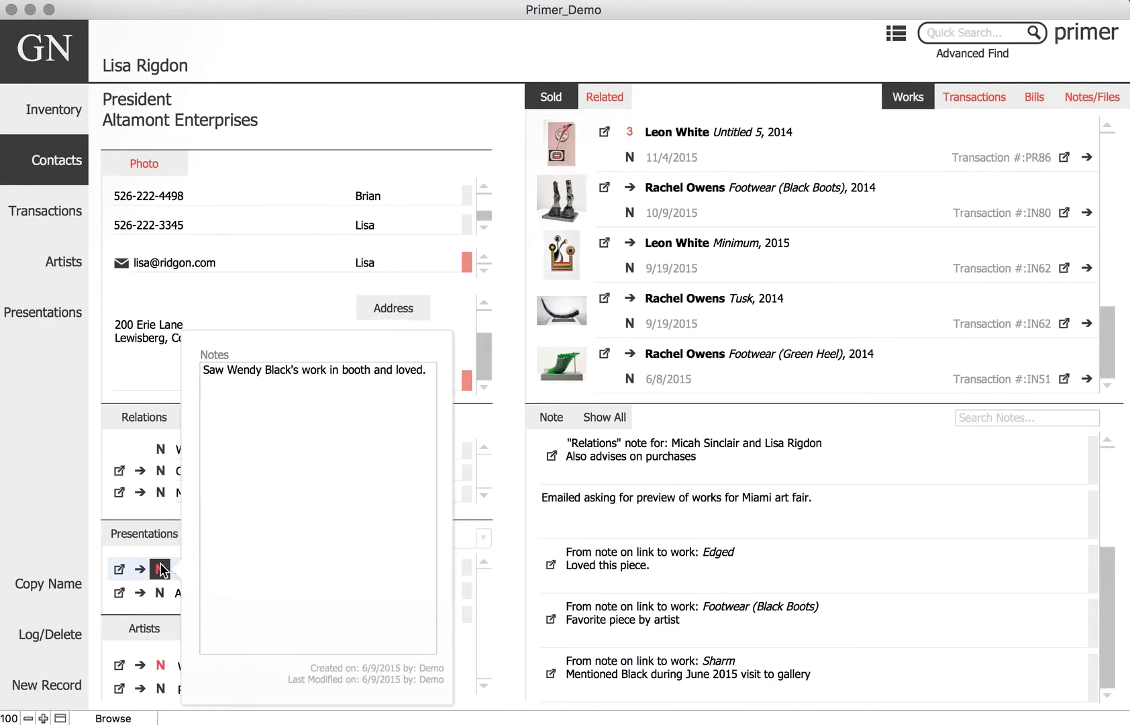
{"action": "left_click", "coordinate": [161, 570]}
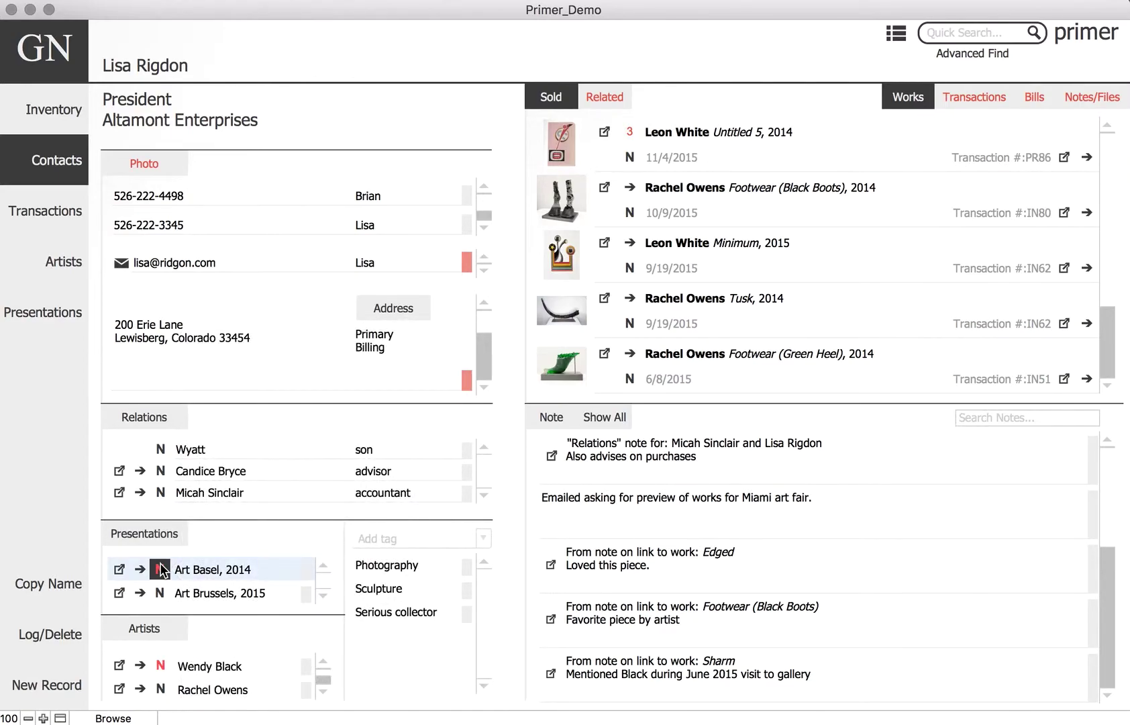
- Associate an artist with the contact by searching for "wil" and choosing the match, and check the contact's artist list
{"action": "left_click", "coordinate": [172, 626]}
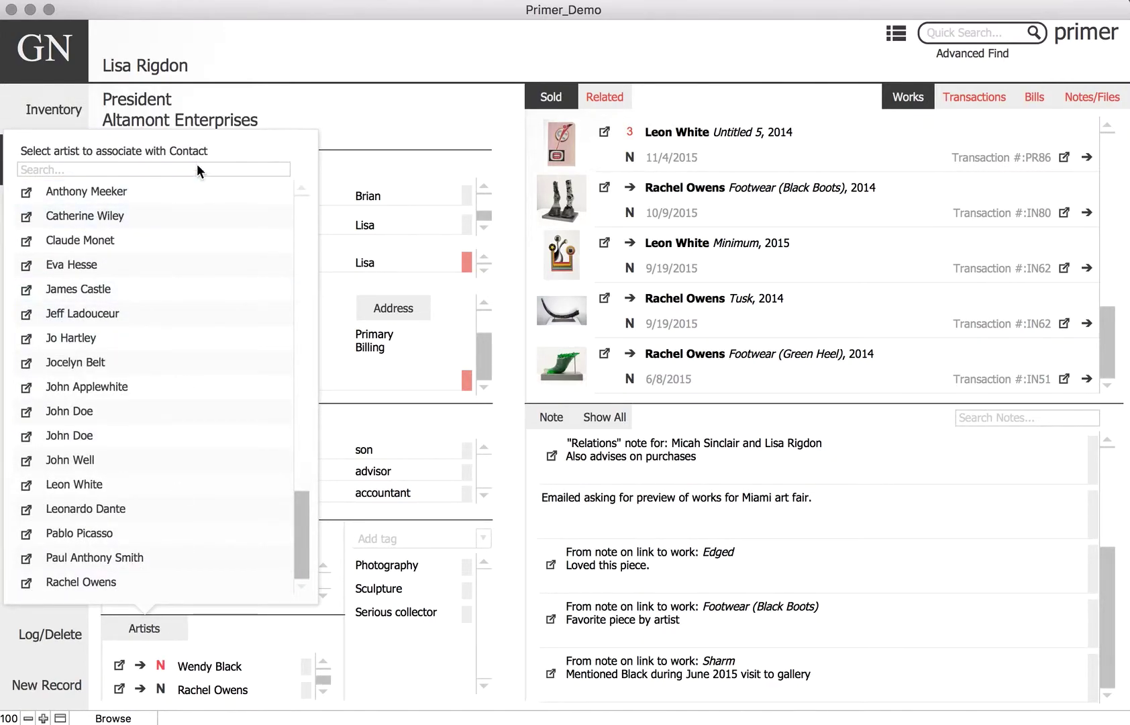
{"action": "left_click", "coordinate": [183, 169]}
{"action": "type", "text": "wil"}
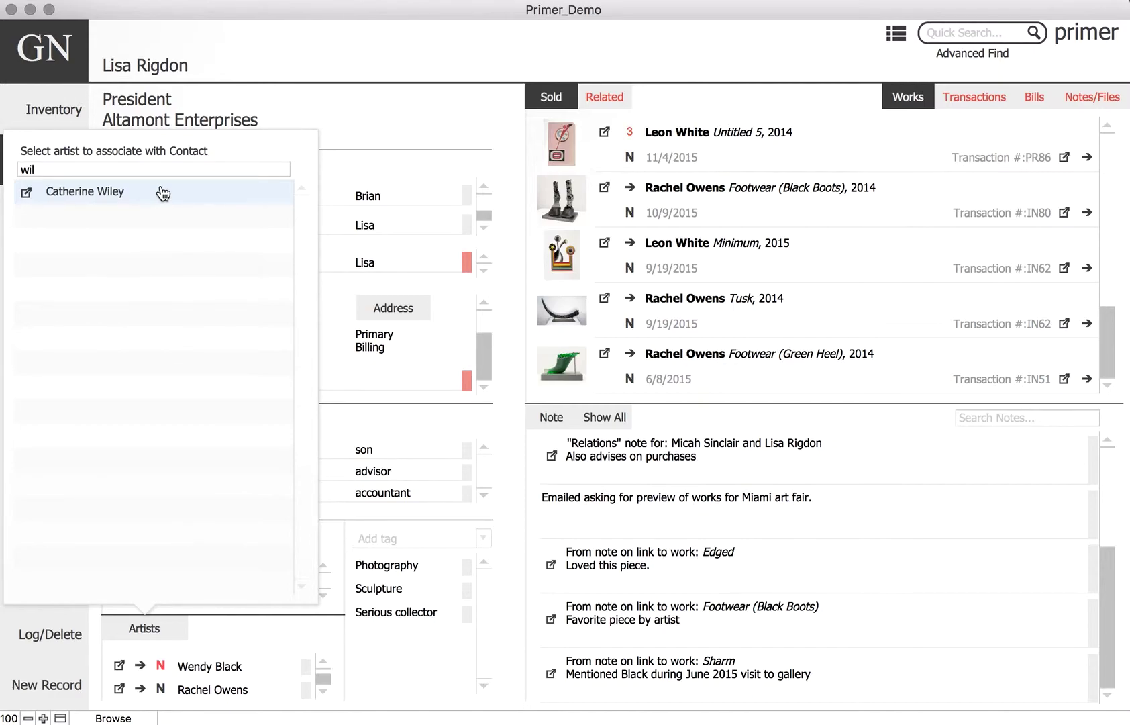
{"action": "left_click", "coordinate": [215, 620]}
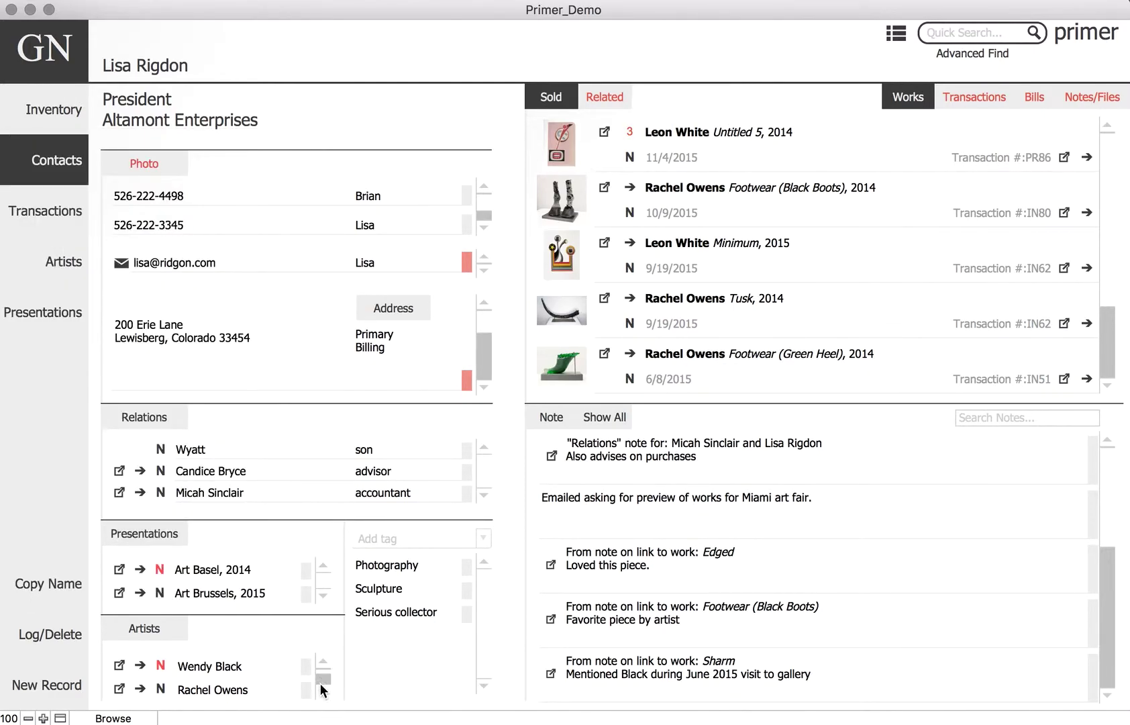
{"action": "scroll", "coordinate": [320, 691], "scroll_direction": "down", "scroll_amount": 3}
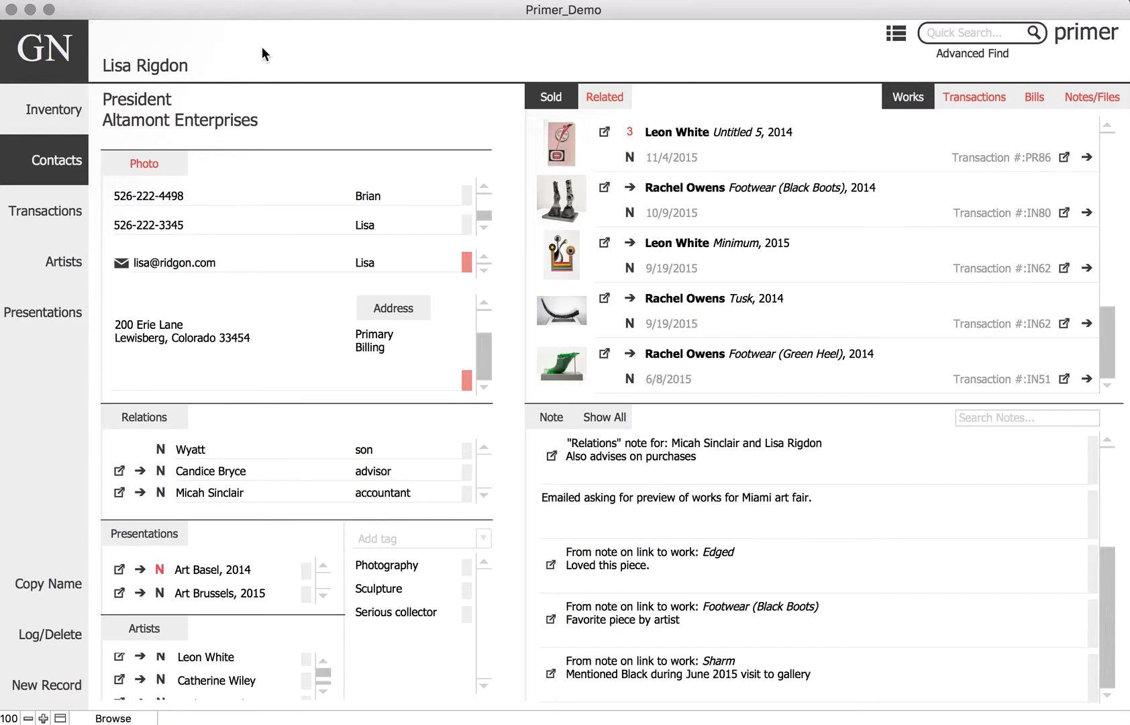
{"action": "scroll", "coordinate": [327, 659], "scroll_direction": "up", "scroll_amount": 3}
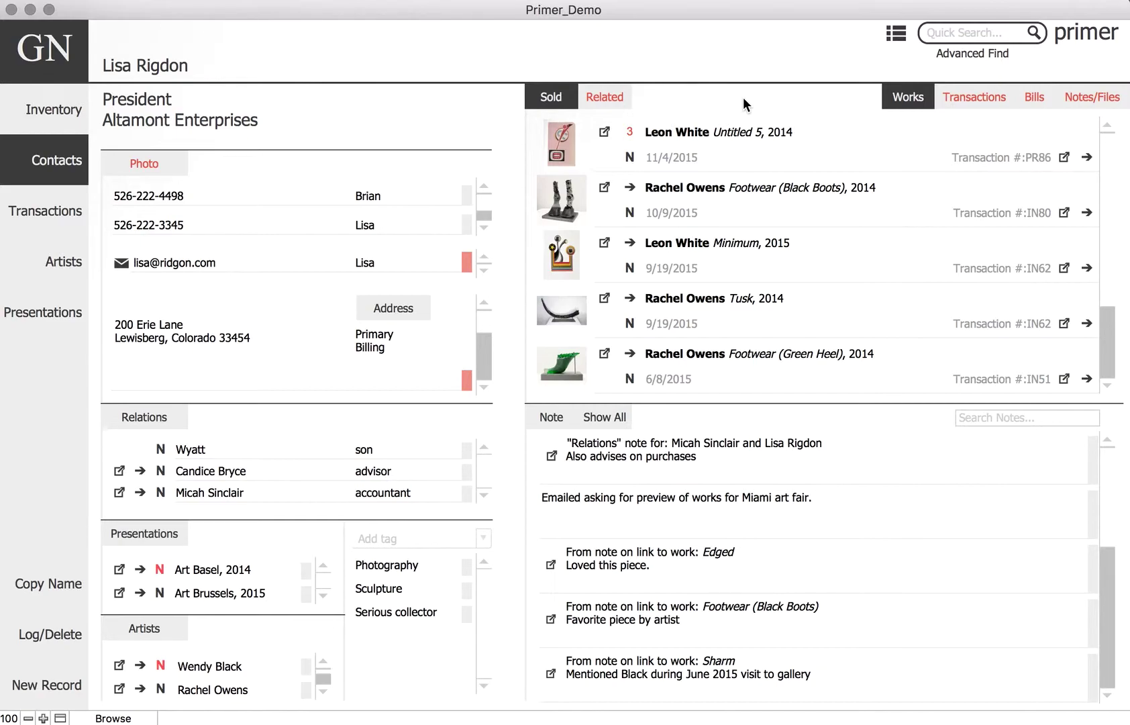
- View the enlarged image of the sold work Footwear (Black Boots), 2014, and close it
{"action": "left_click", "coordinate": [566, 215]}
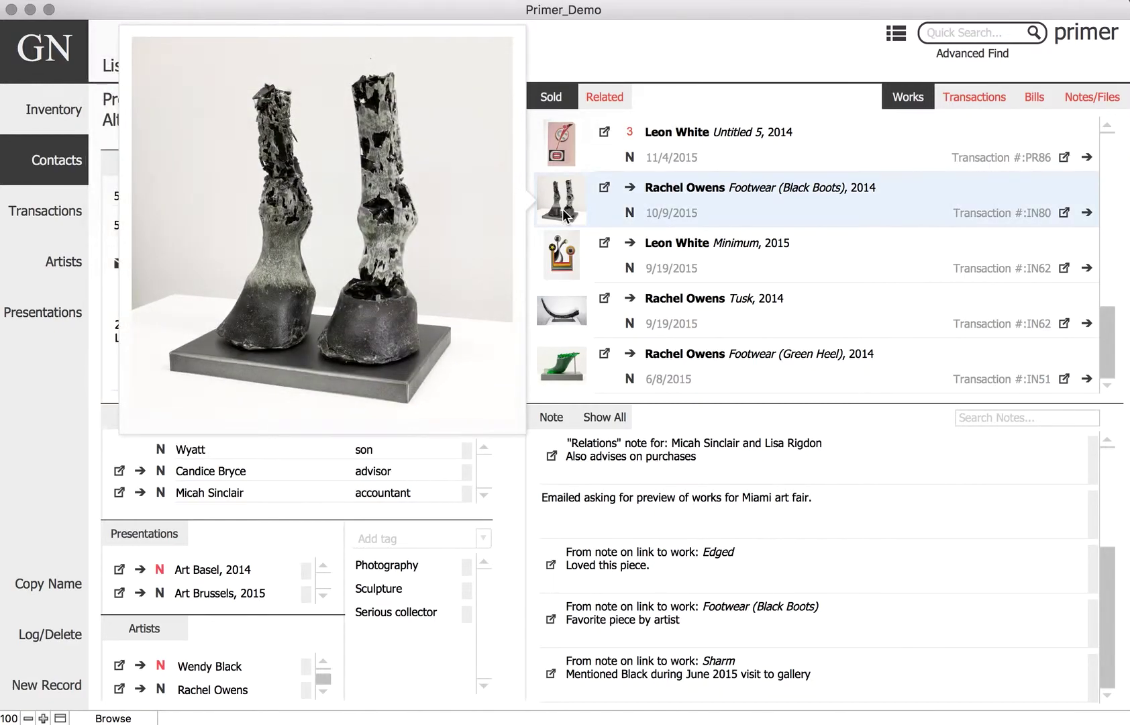
{"action": "left_click", "coordinate": [707, 96]}
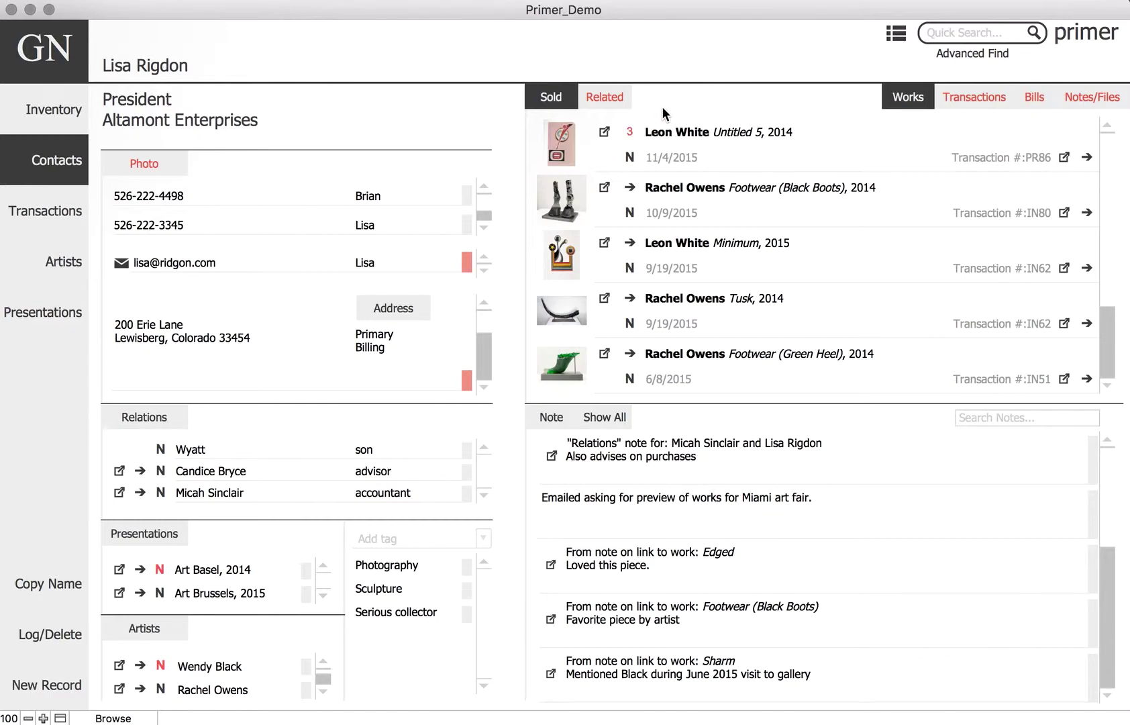
{"action": "mouse_move", "coordinate": [633, 134]}
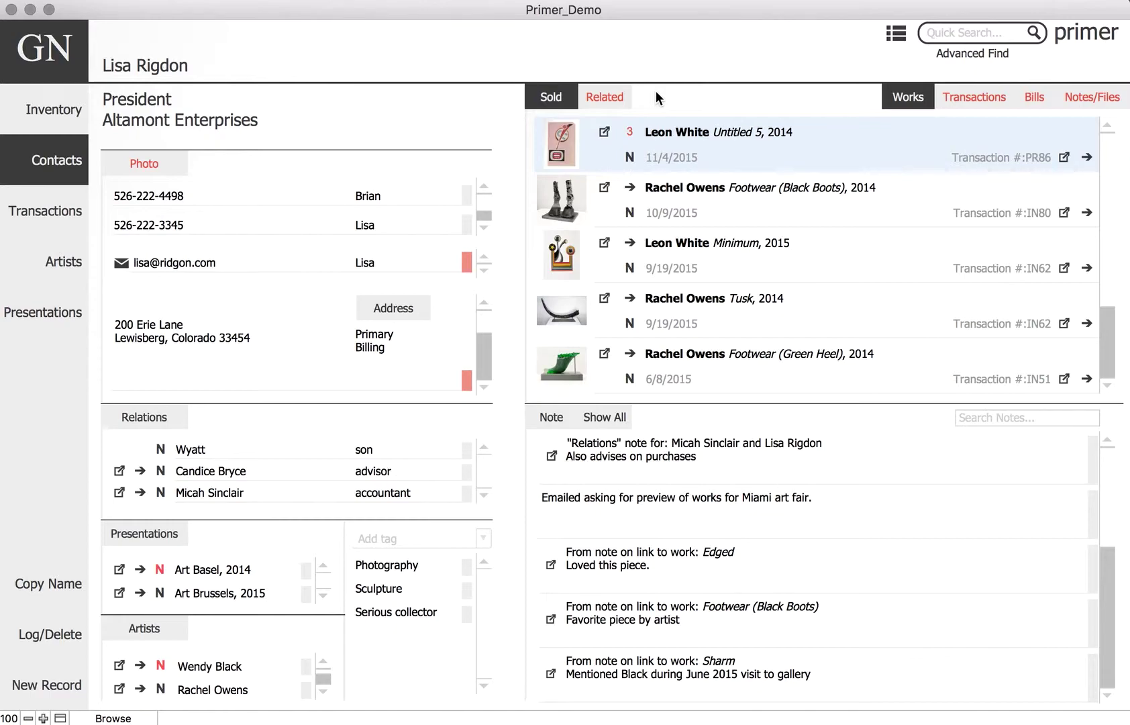
- Add the work Red Flame, 2015 to the contact's related works, using artist search "leon" and title search "red", with the note "Saw in back room"
{"action": "left_click", "coordinate": [614, 97]}
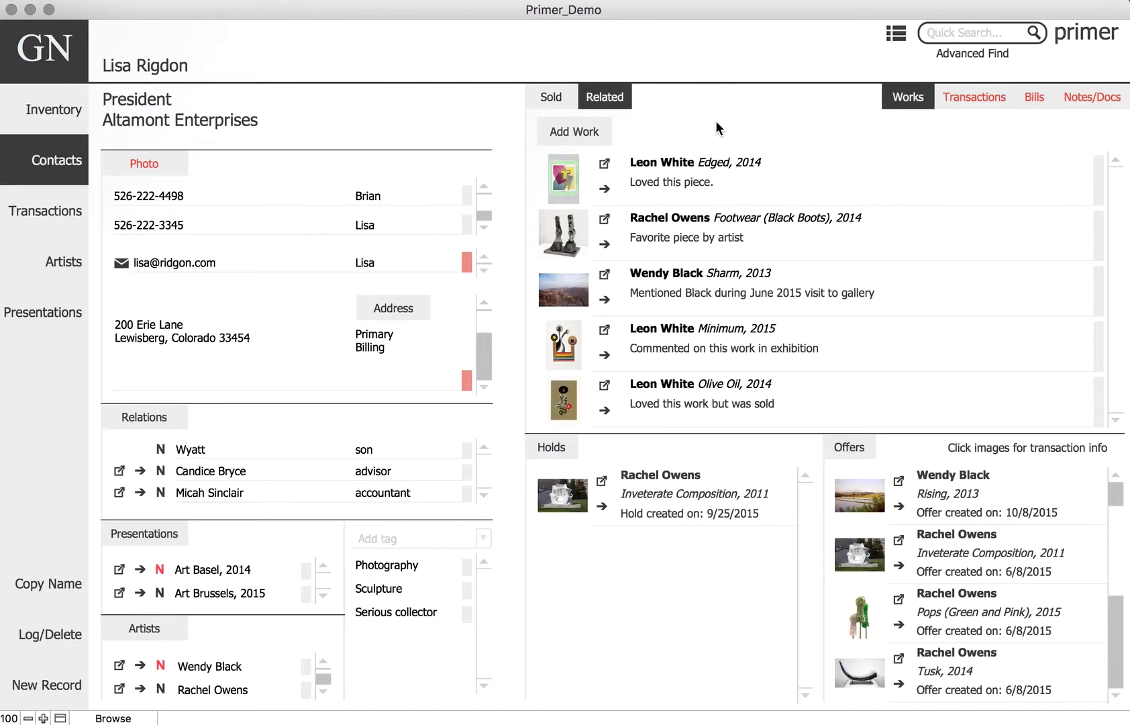
{"action": "left_click", "coordinate": [561, 133]}
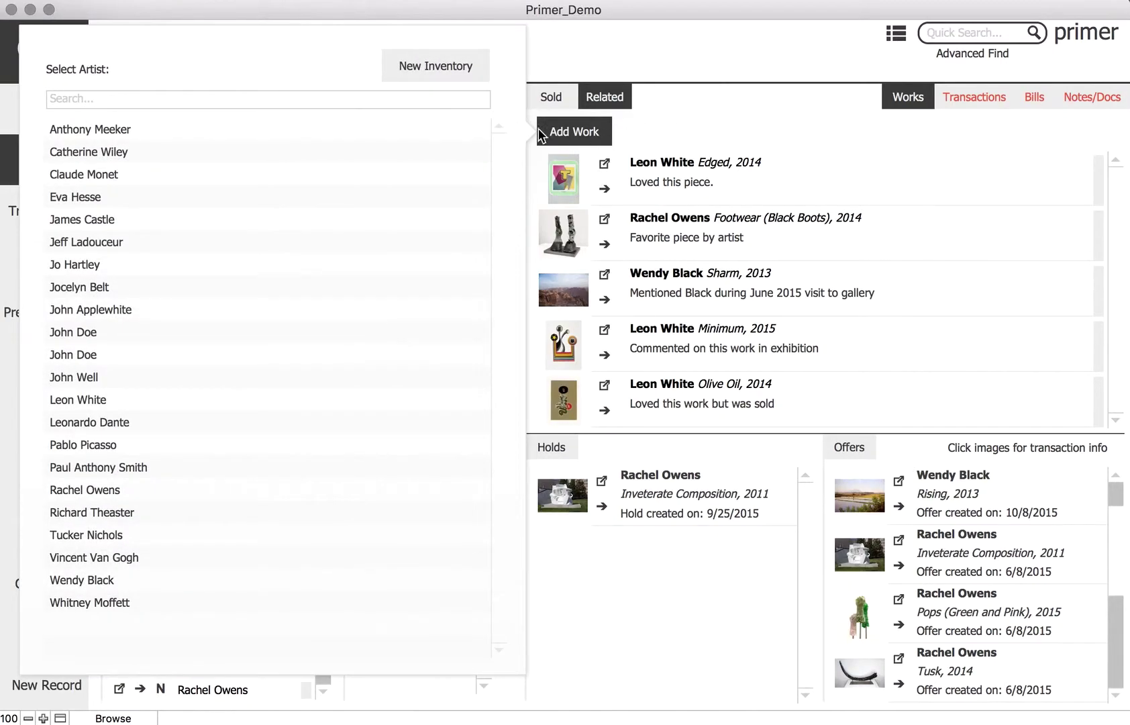
{"action": "left_click", "coordinate": [194, 99]}
{"action": "type", "text": "leon"}
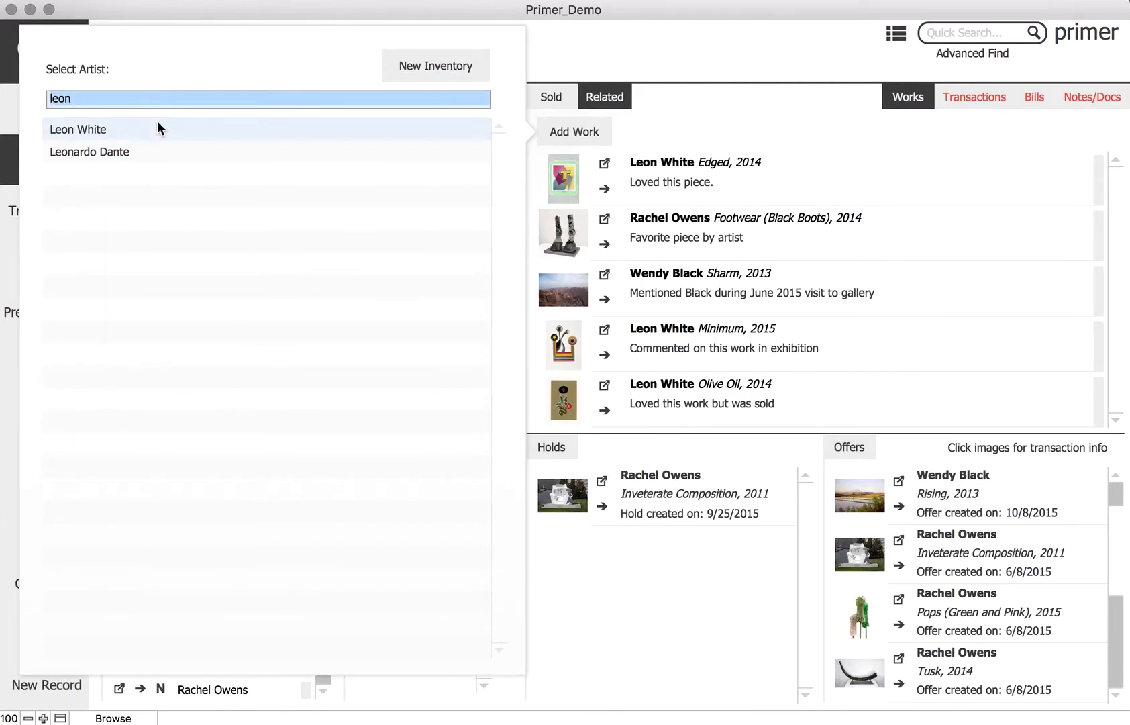
{"action": "left_click", "coordinate": [157, 122]}
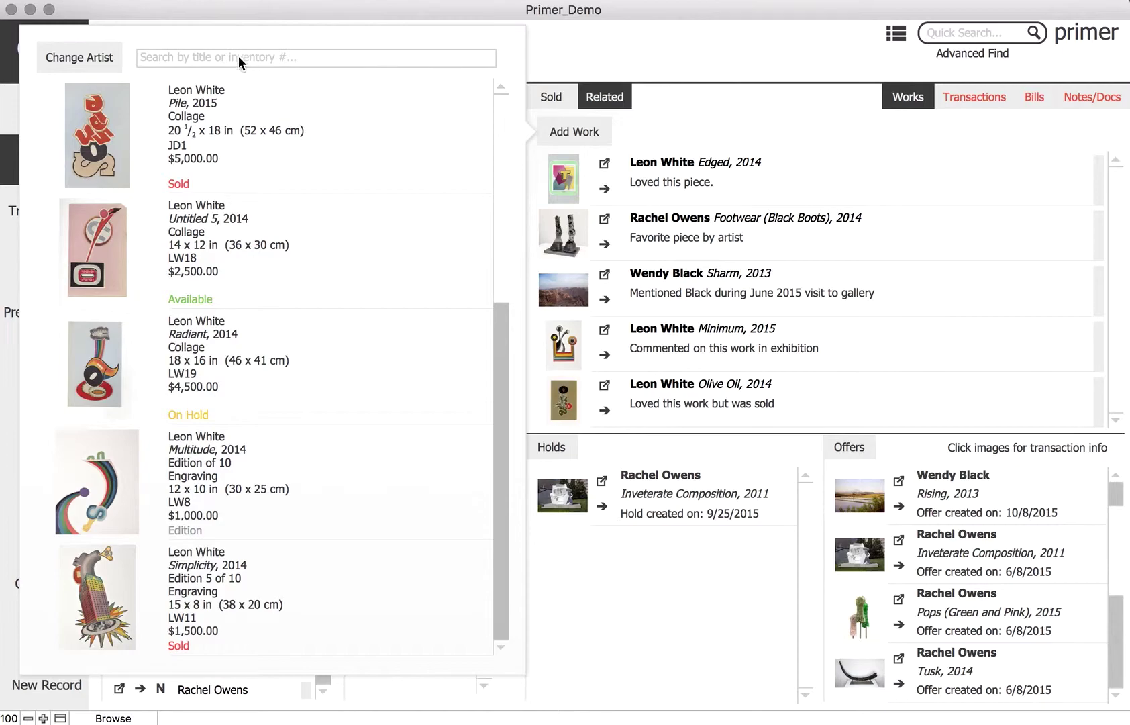
{"action": "left_click", "coordinate": [239, 57]}
{"action": "type", "text": "red"}
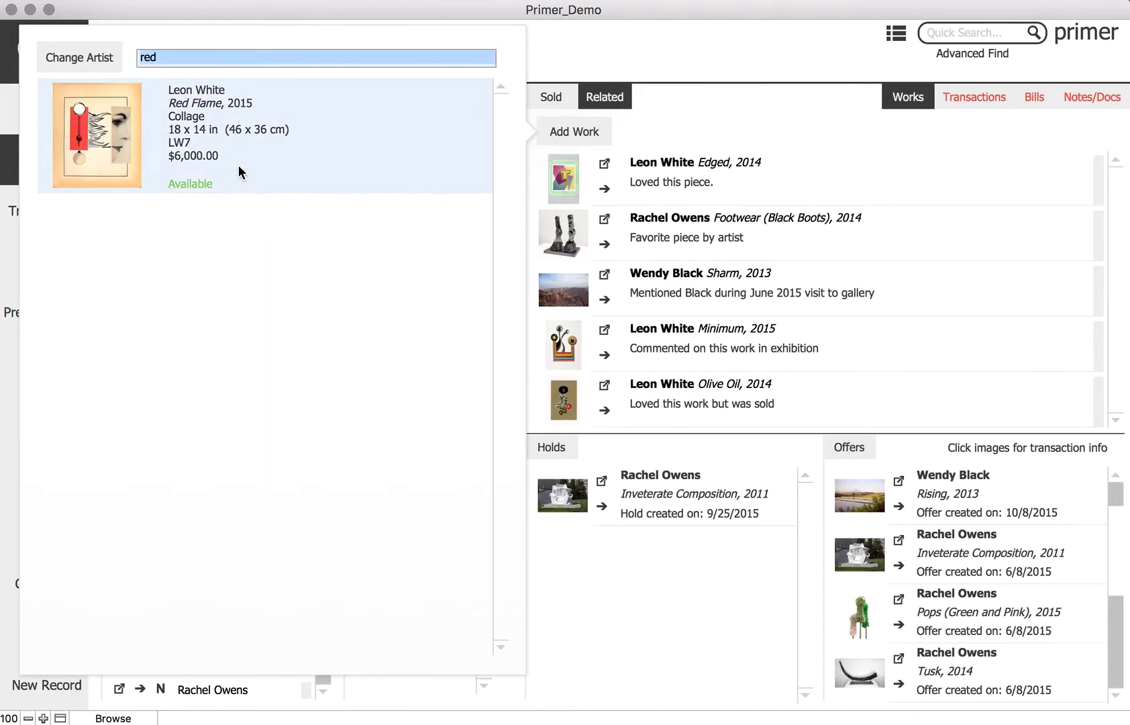
{"action": "left_click", "coordinate": [239, 165]}
{"action": "left_click", "coordinate": [724, 186]}
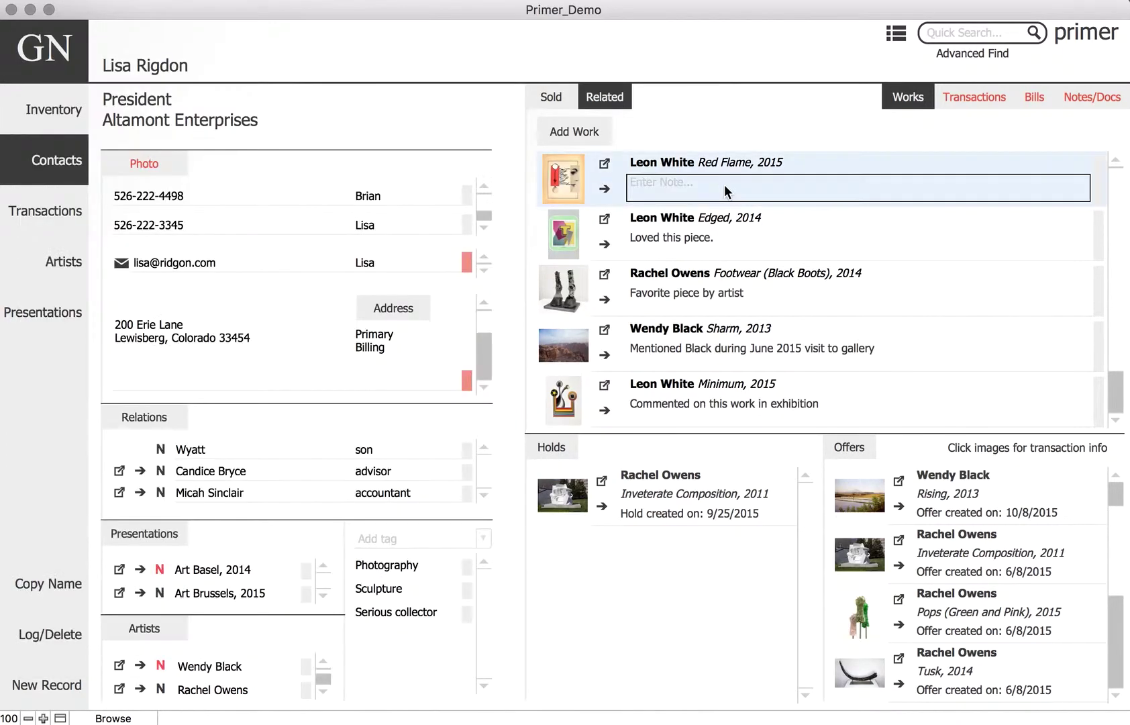
{"action": "type", "text": "Saw in back room"}
- View the transaction details of the offer for Rising, 2013 and the hold on Inveterate Composition, 2011, closing each
{"action": "left_click", "coordinate": [872, 494]}
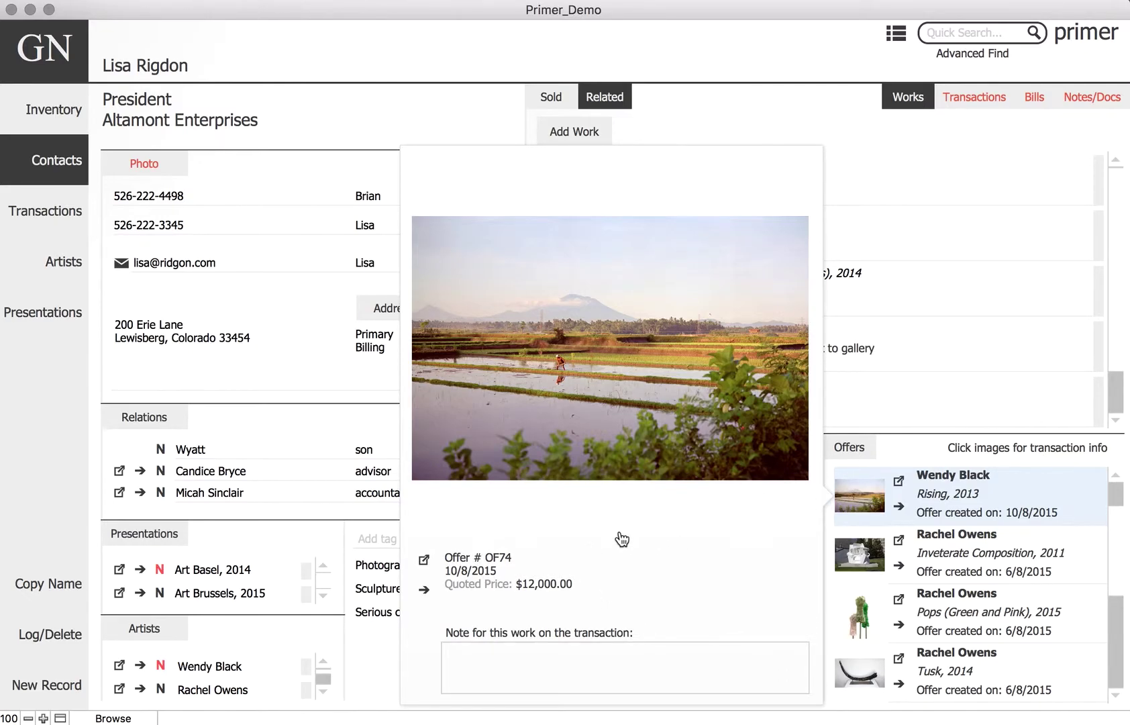
{"action": "left_click", "coordinate": [866, 489]}
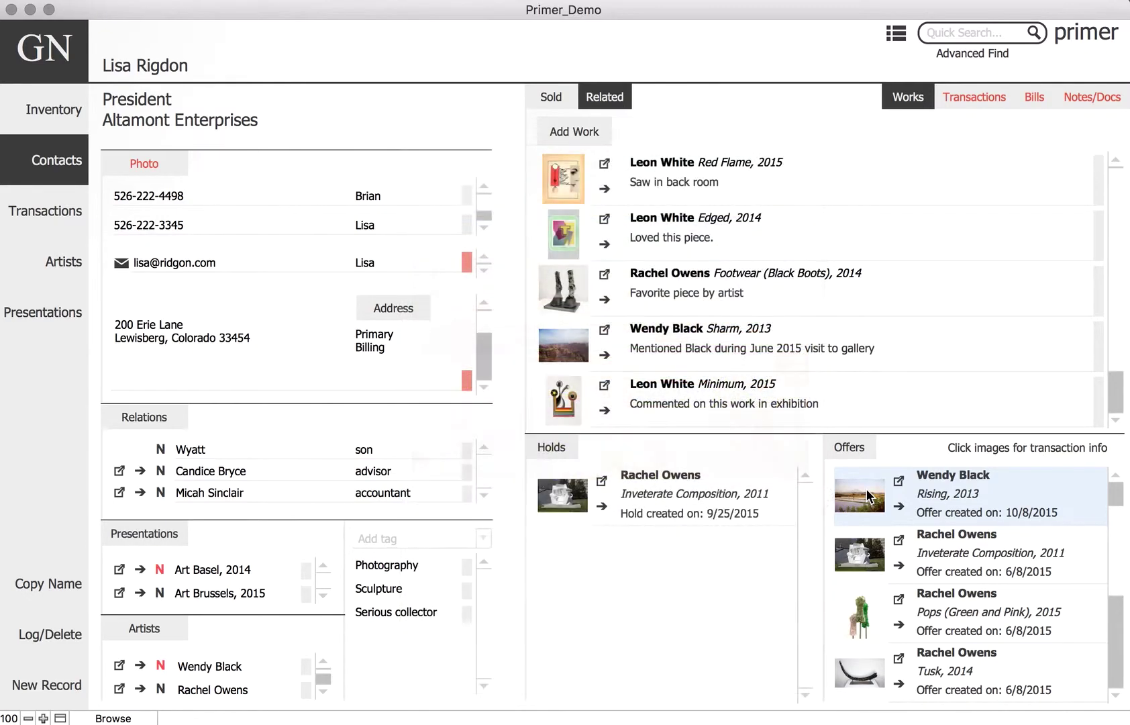
{"action": "left_click", "coordinate": [551, 481]}
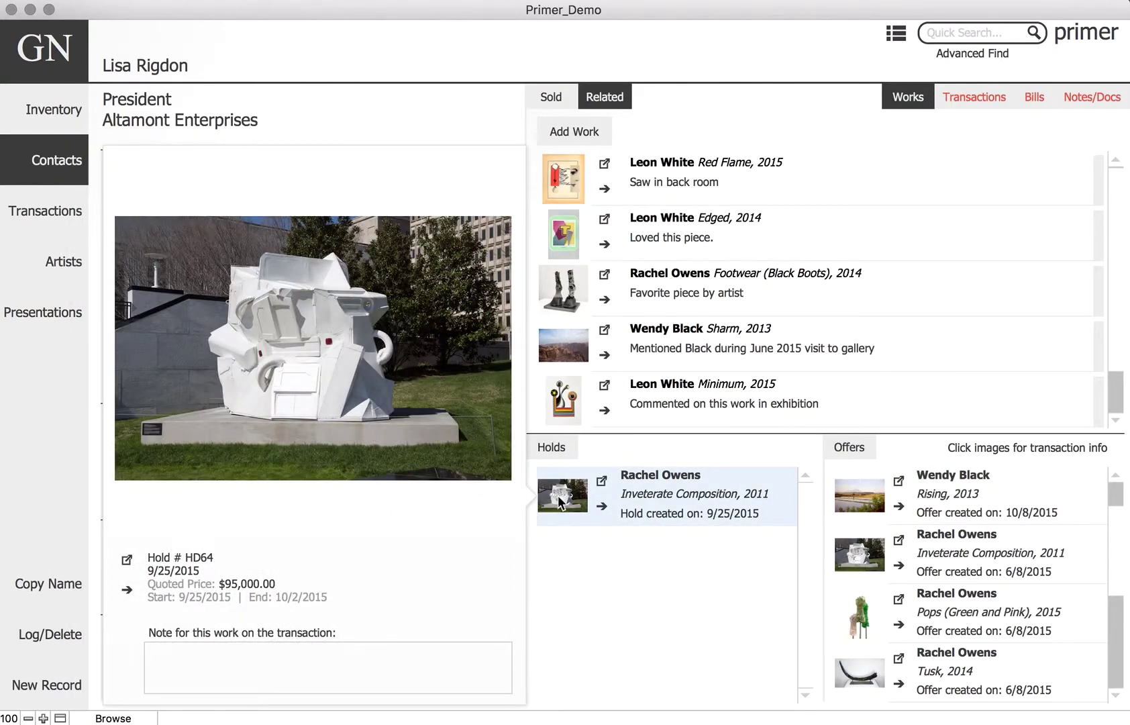
{"action": "left_click", "coordinate": [567, 498]}
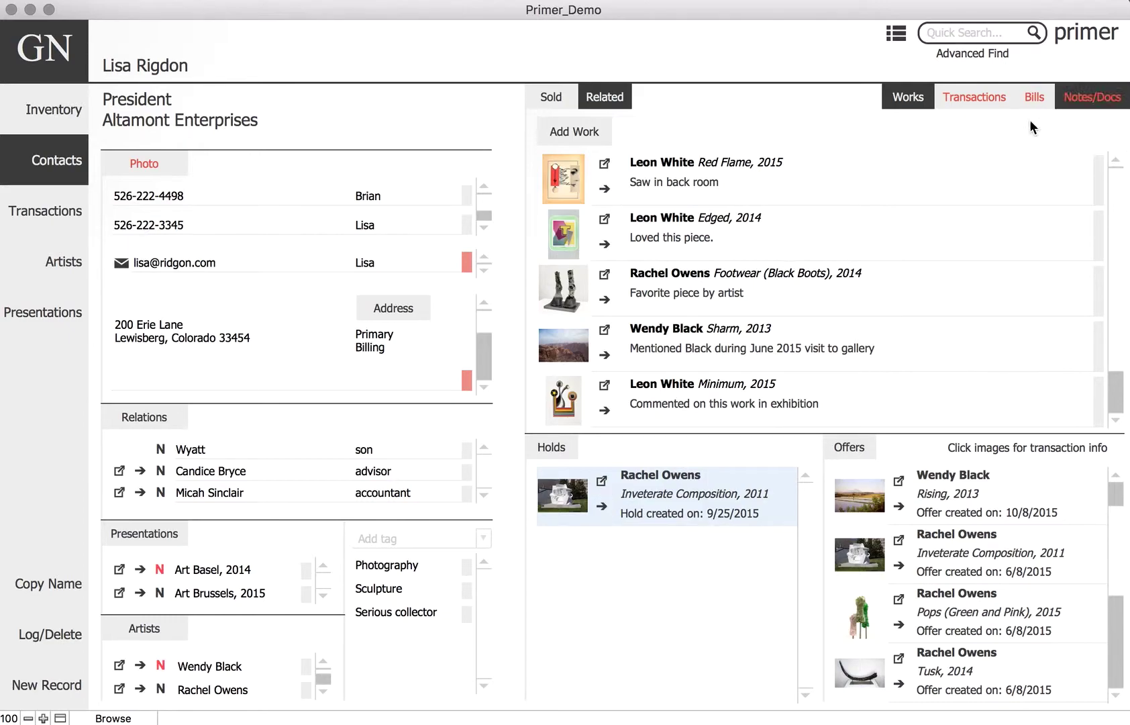
- Review the contact's transactions and view the parties and works on the sale dated 10/9/2015
{"action": "left_click", "coordinate": [982, 99]}
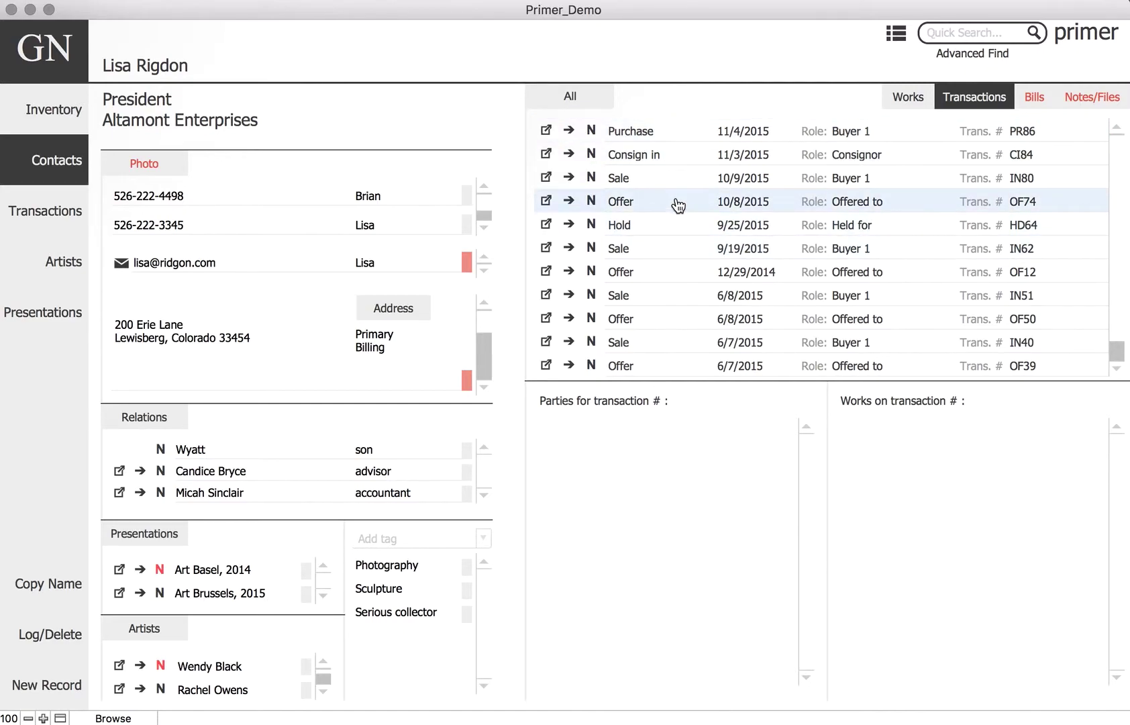
{"action": "left_click", "coordinate": [662, 182]}
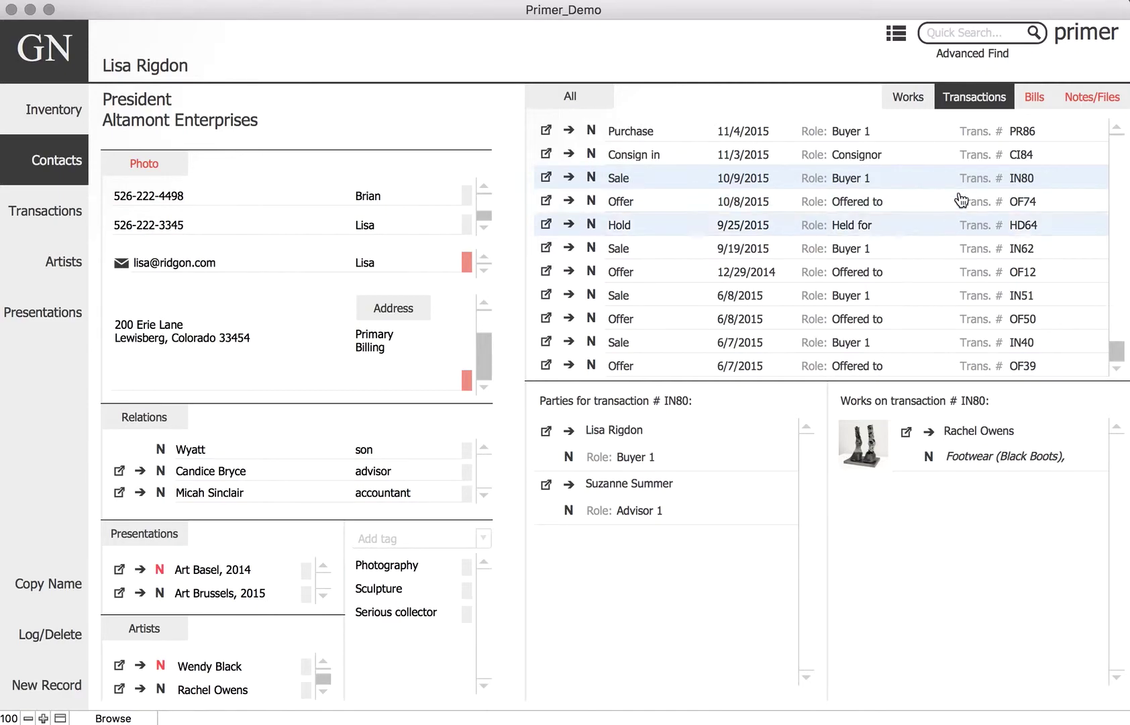
- Set the amount owed to 3500 on the contact's consignment bill entry for the work Pile, 2015
{"action": "left_click", "coordinate": [1036, 99]}
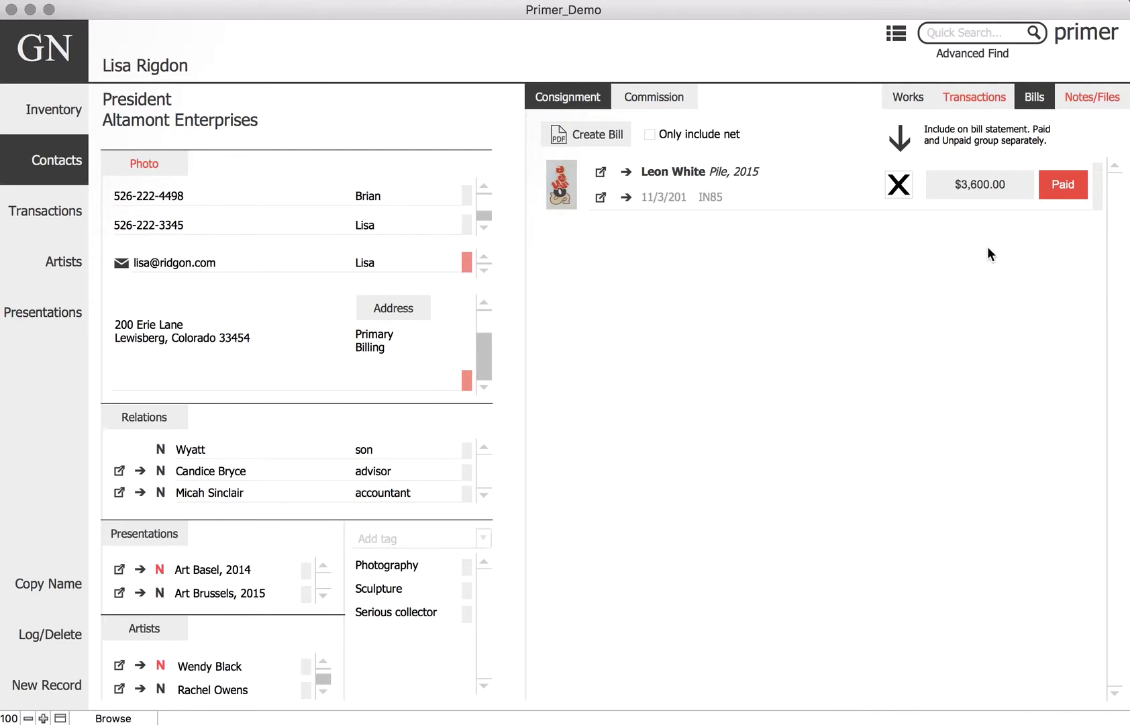
{"action": "left_click", "coordinate": [982, 190]}
{"action": "left_click", "coordinate": [692, 134]}
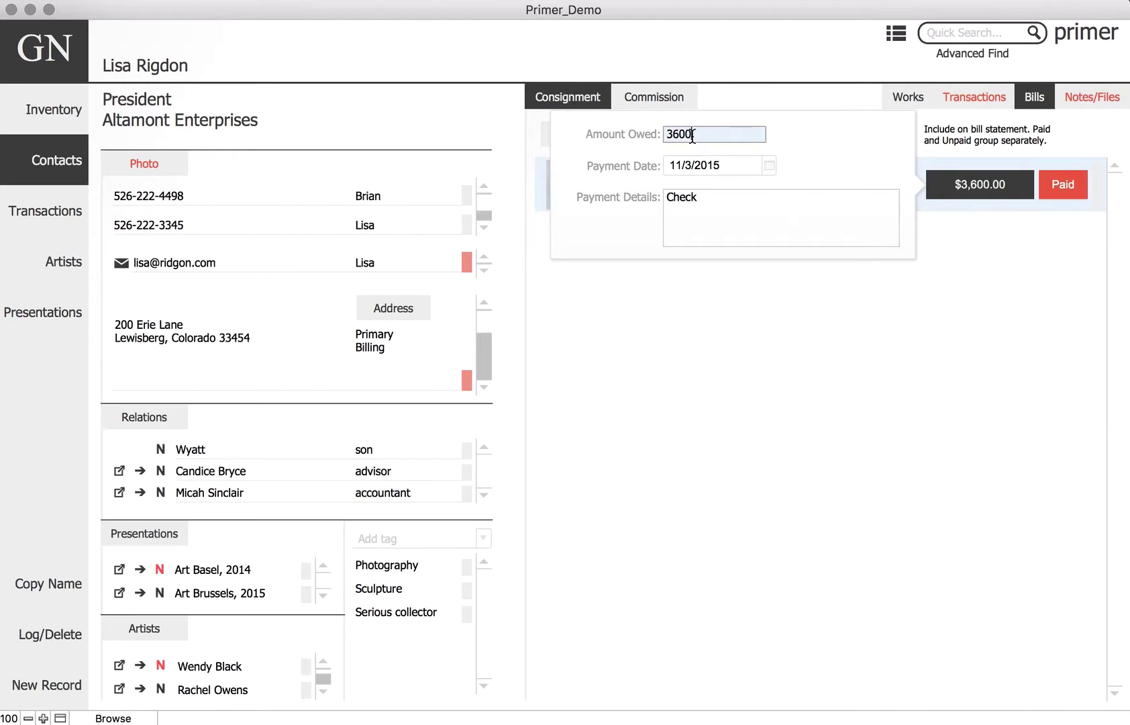
{"action": "key", "text": "BackSpace"}
{"action": "key", "text": "BackSpace"}
{"action": "key", "text": "BackSpace"}
{"action": "type", "text": "500"}
{"action": "left_click", "coordinate": [1043, 308]}
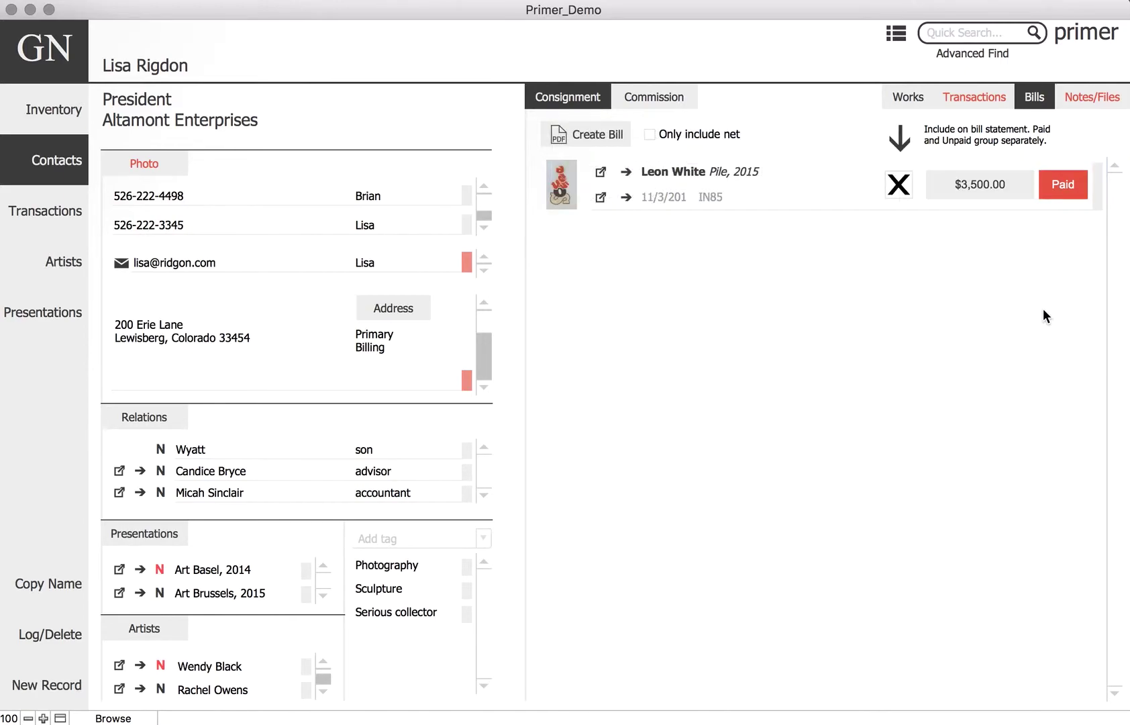
- Create a consignment bill for the contact with the work Pile, 2015 included on the statement
{"action": "left_click", "coordinate": [1062, 191]}
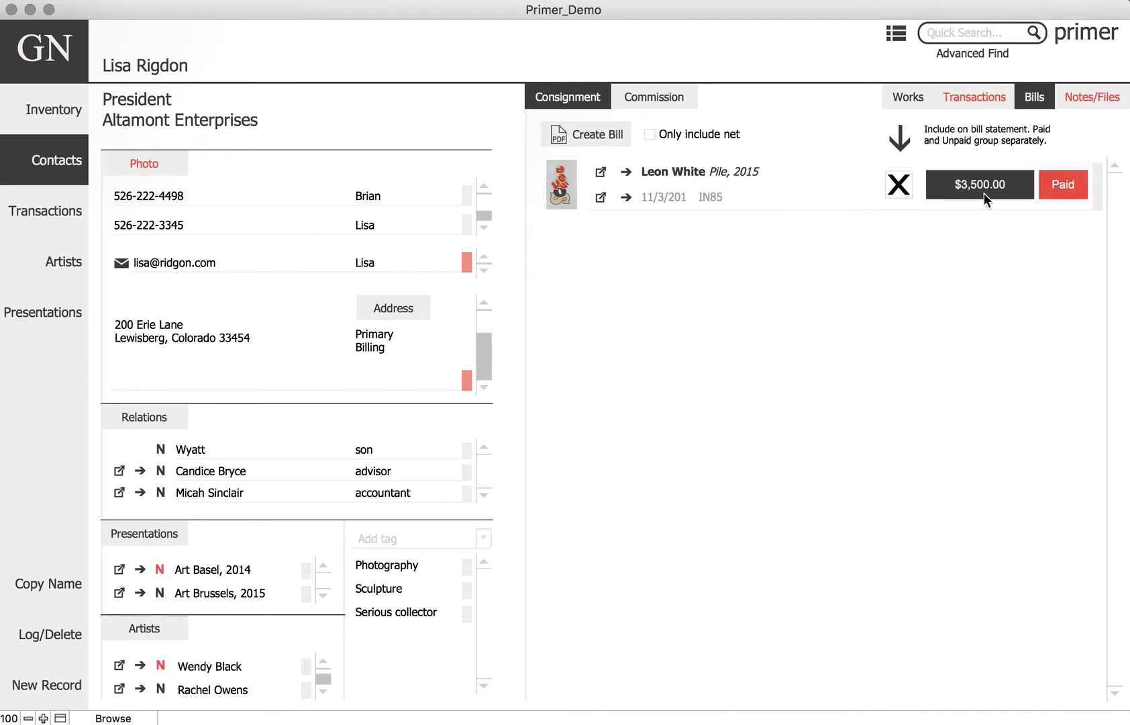
{"action": "left_click", "coordinate": [900, 186]}
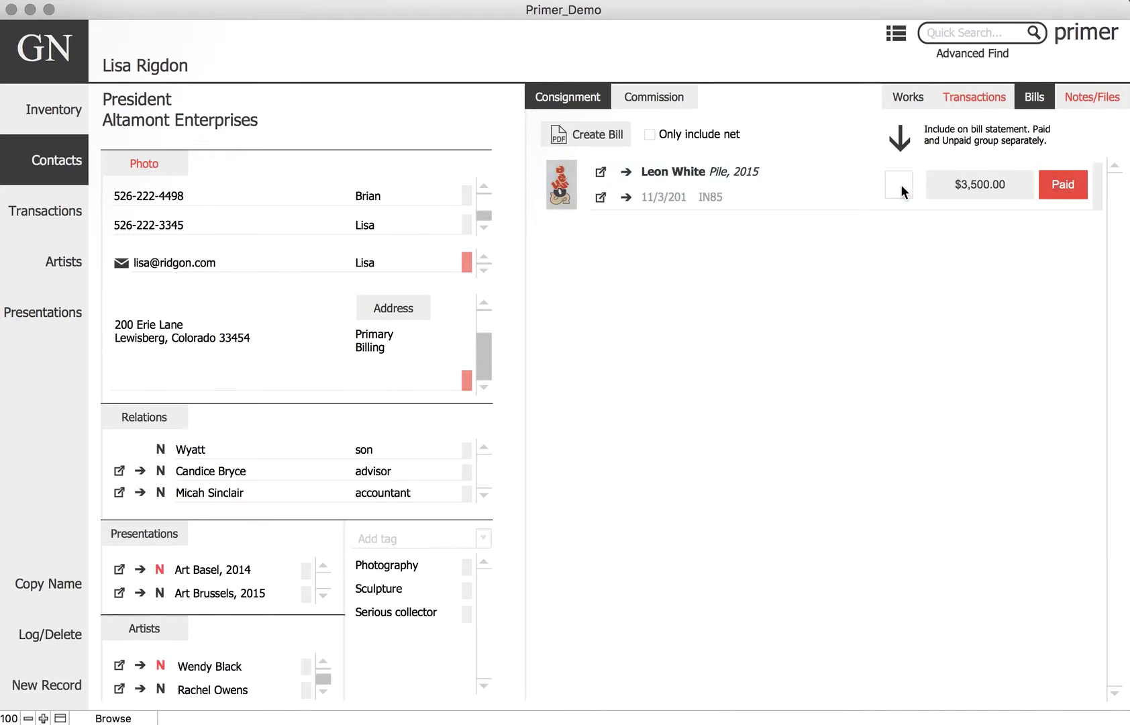
{"action": "left_click", "coordinate": [902, 186]}
{"action": "left_click", "coordinate": [597, 140]}
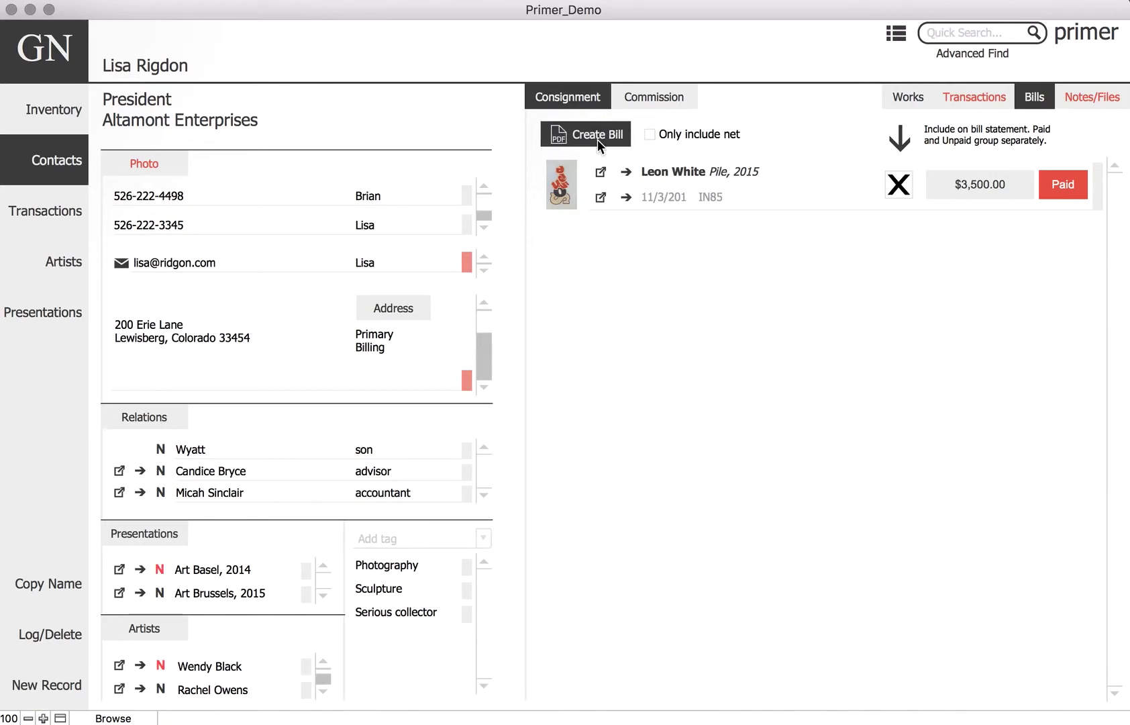
{"action": "left_click", "coordinate": [593, 111]}
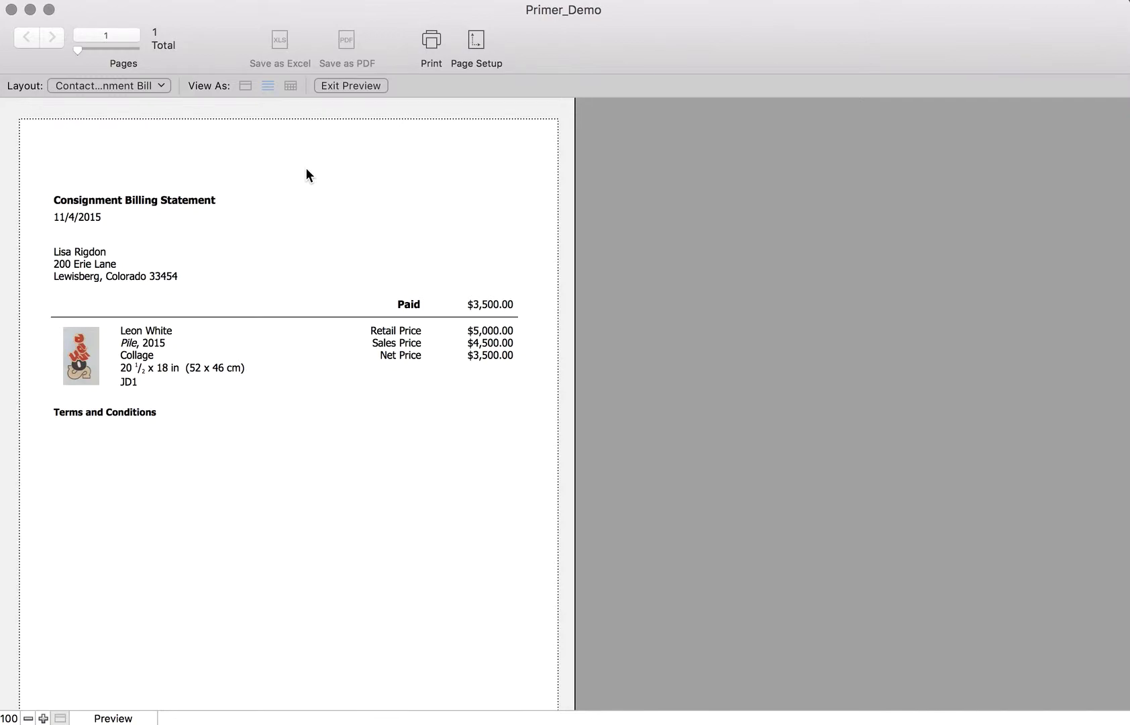
- Exit the bill preview, check the editable price, label and work description fields, and leave the document layout
{"action": "left_click", "coordinate": [362, 90]}
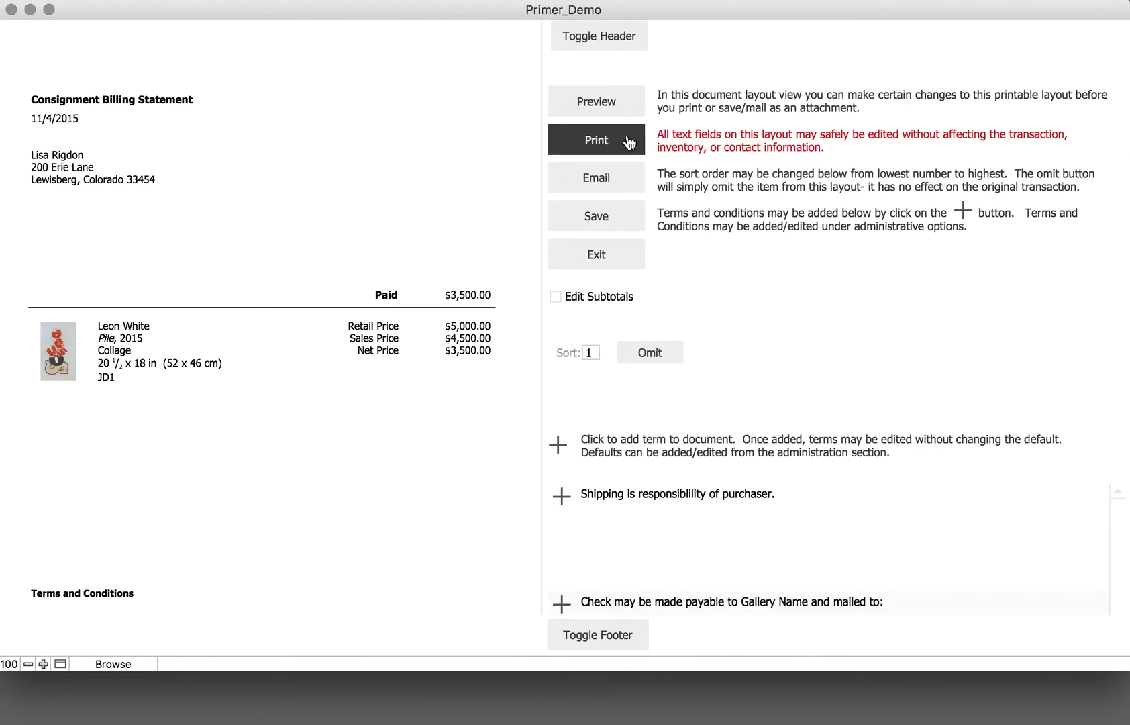
{"action": "left_click", "coordinate": [476, 338]}
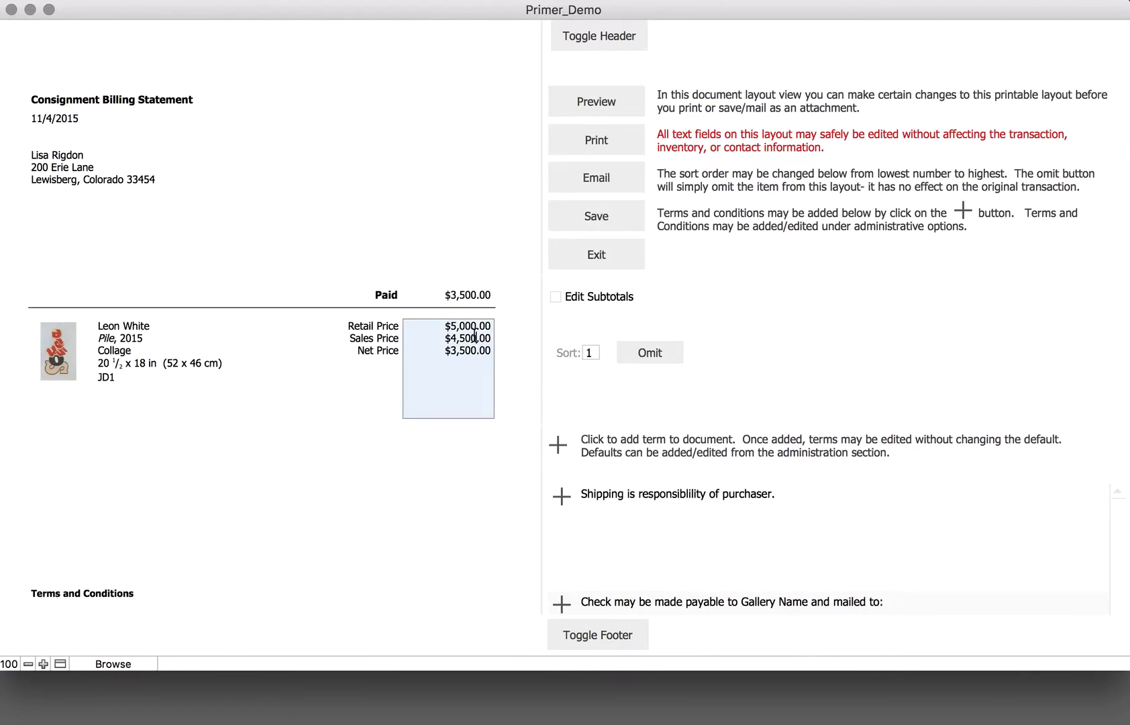
{"action": "left_click", "coordinate": [374, 341]}
{"action": "left_click", "coordinate": [125, 363]}
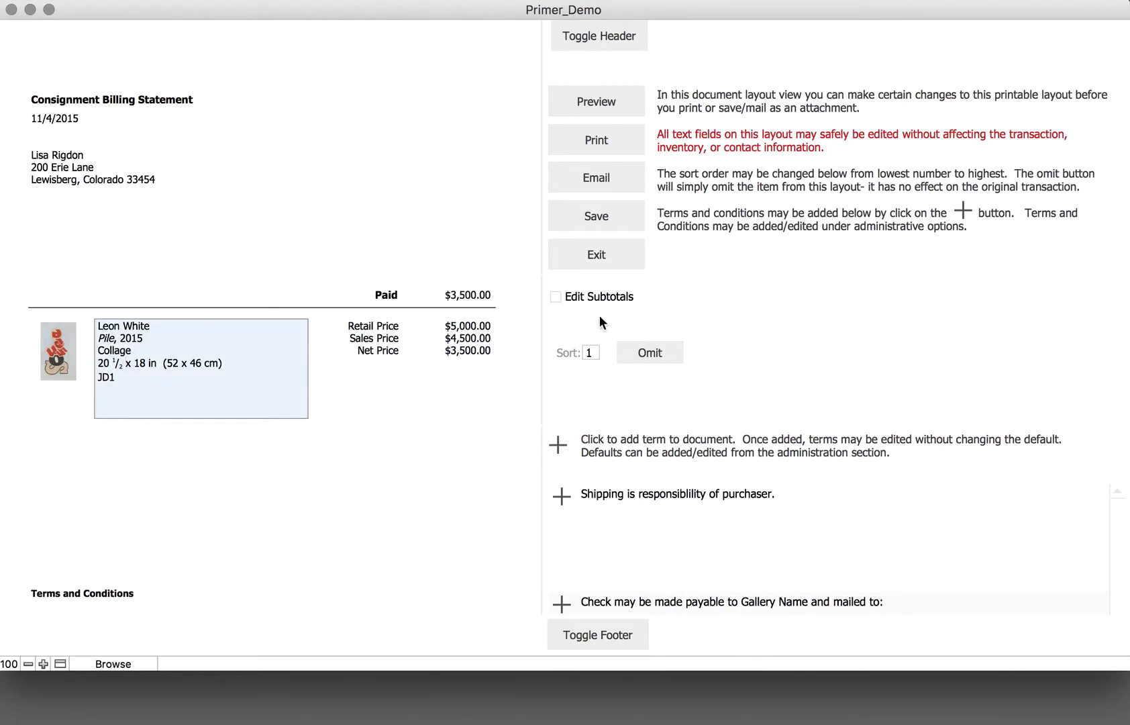
{"action": "left_click", "coordinate": [599, 253]}
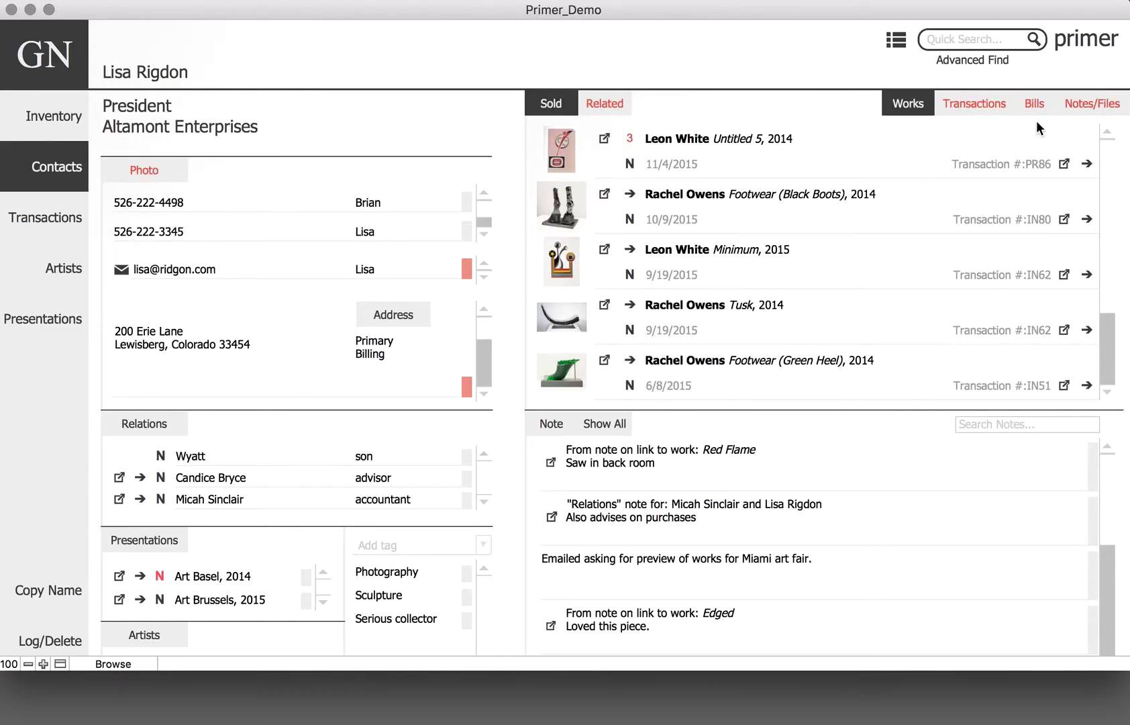
- Attach a document to the contact's files with the accompanying text "Note", and look through the contact's notes
{"action": "left_click", "coordinate": [1098, 118]}
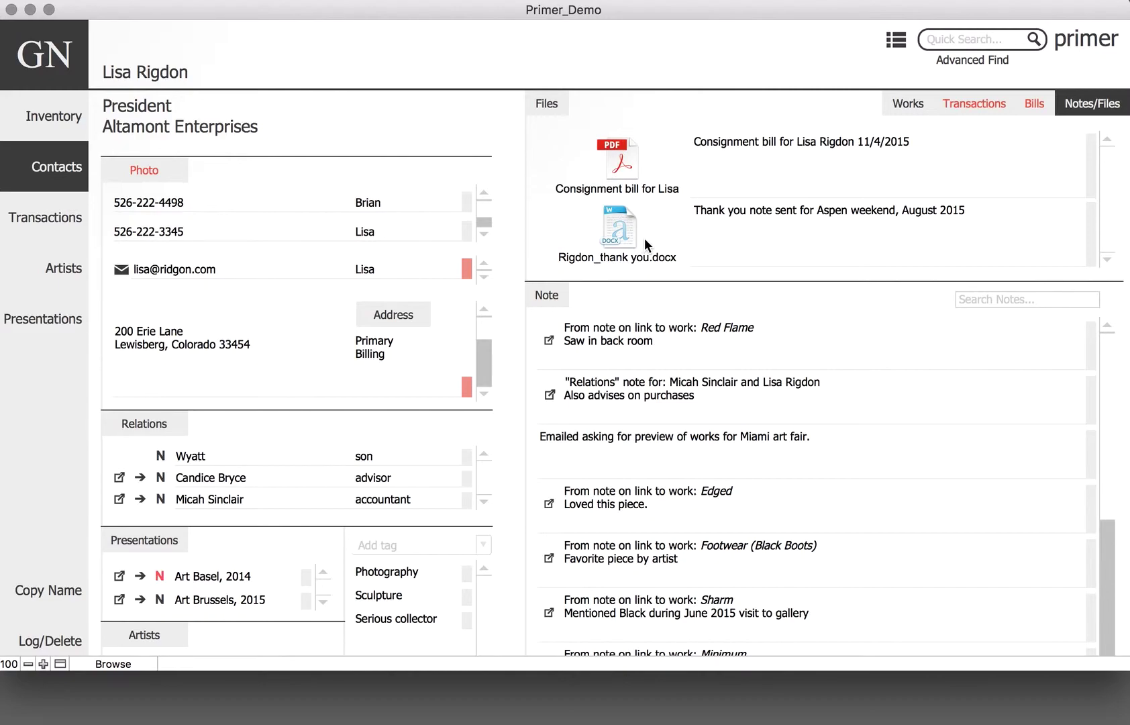
{"action": "left_click", "coordinate": [553, 103]}
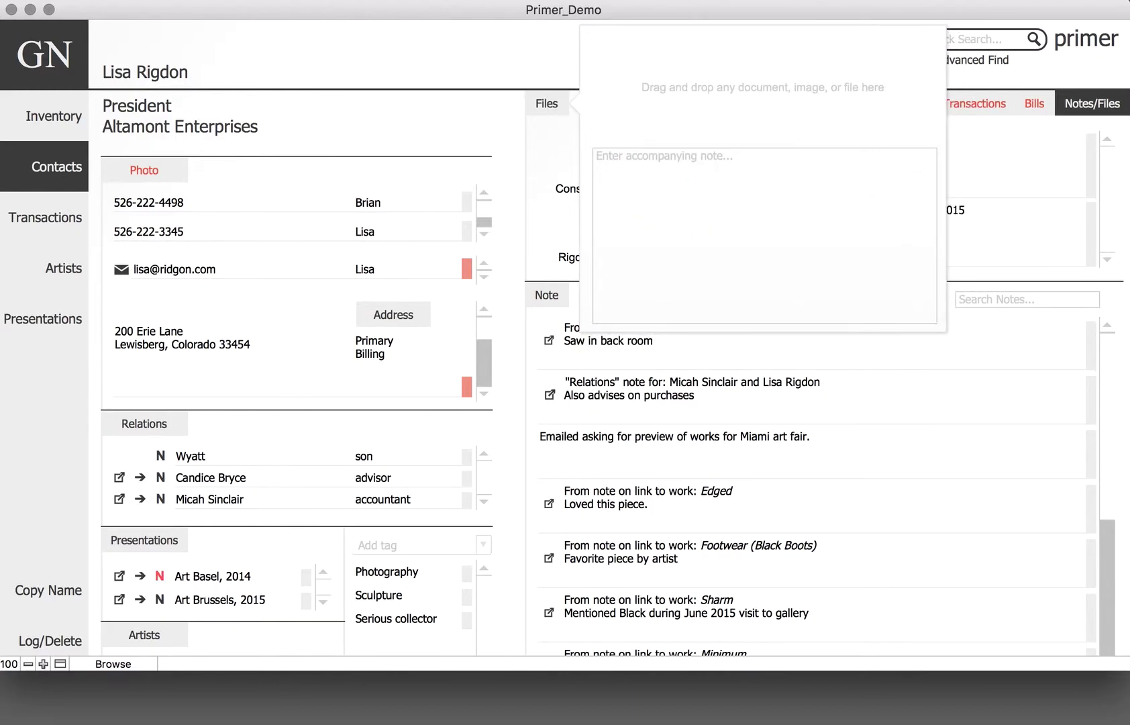
{"action": "left_click_drag", "start_coordinate": [1129, 322], "coordinate": [700, 62]}
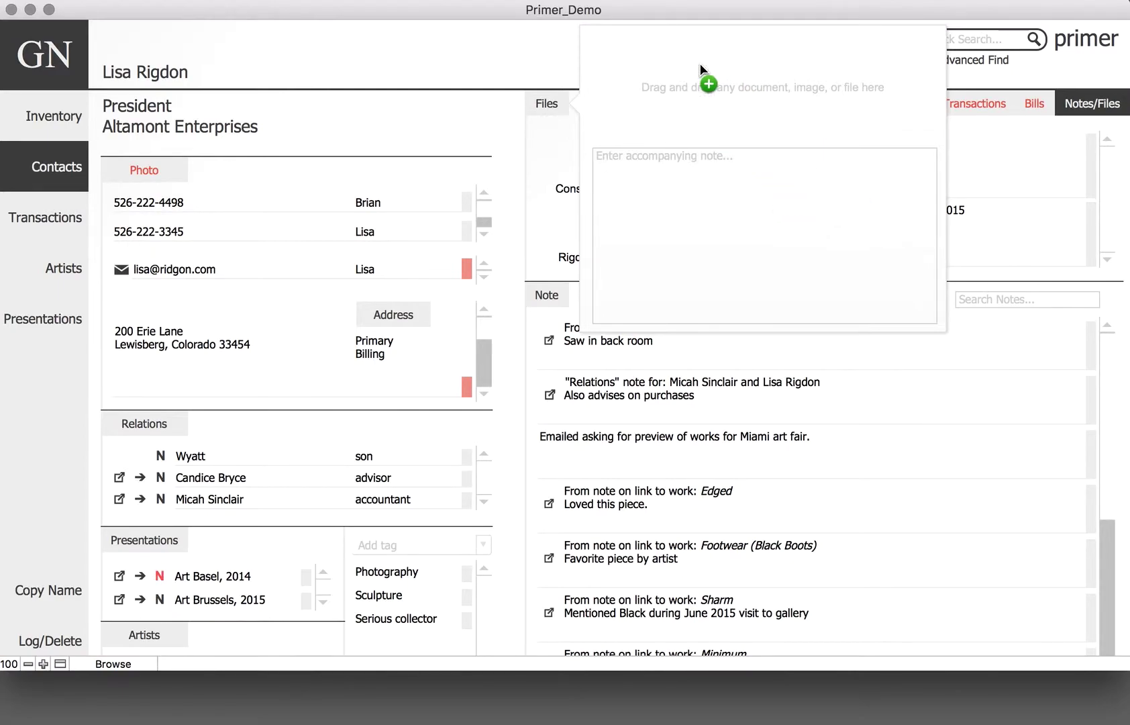
{"action": "left_click", "coordinate": [1052, 242]}
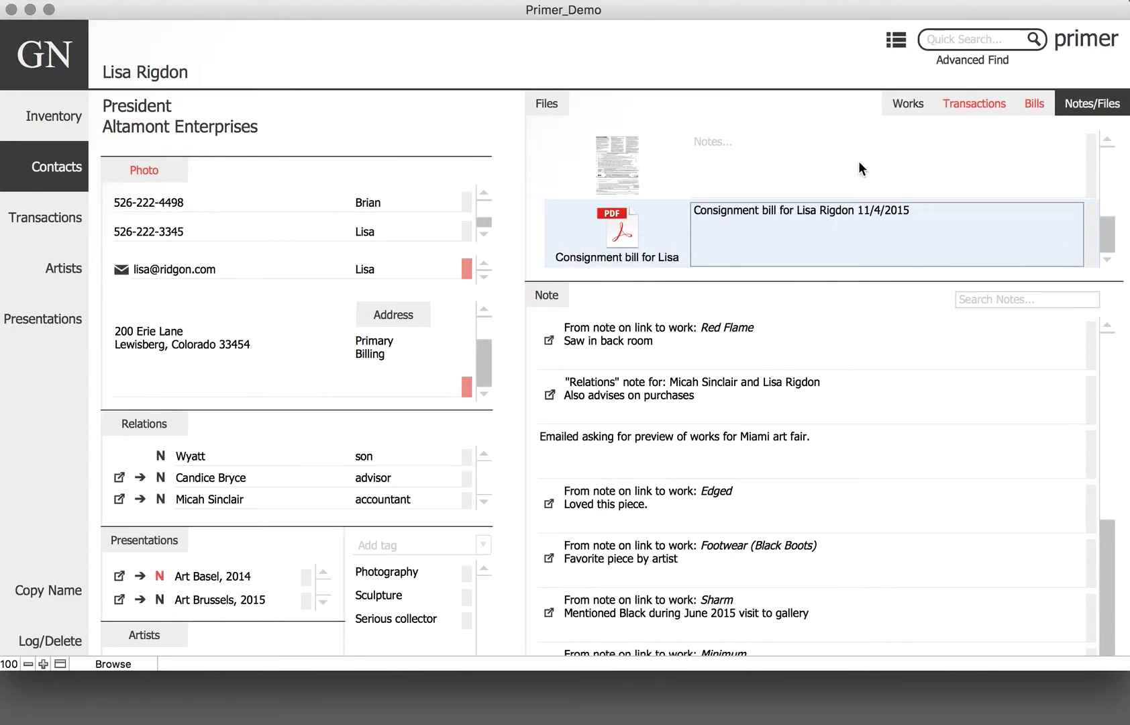
{"action": "left_click", "coordinate": [723, 153]}
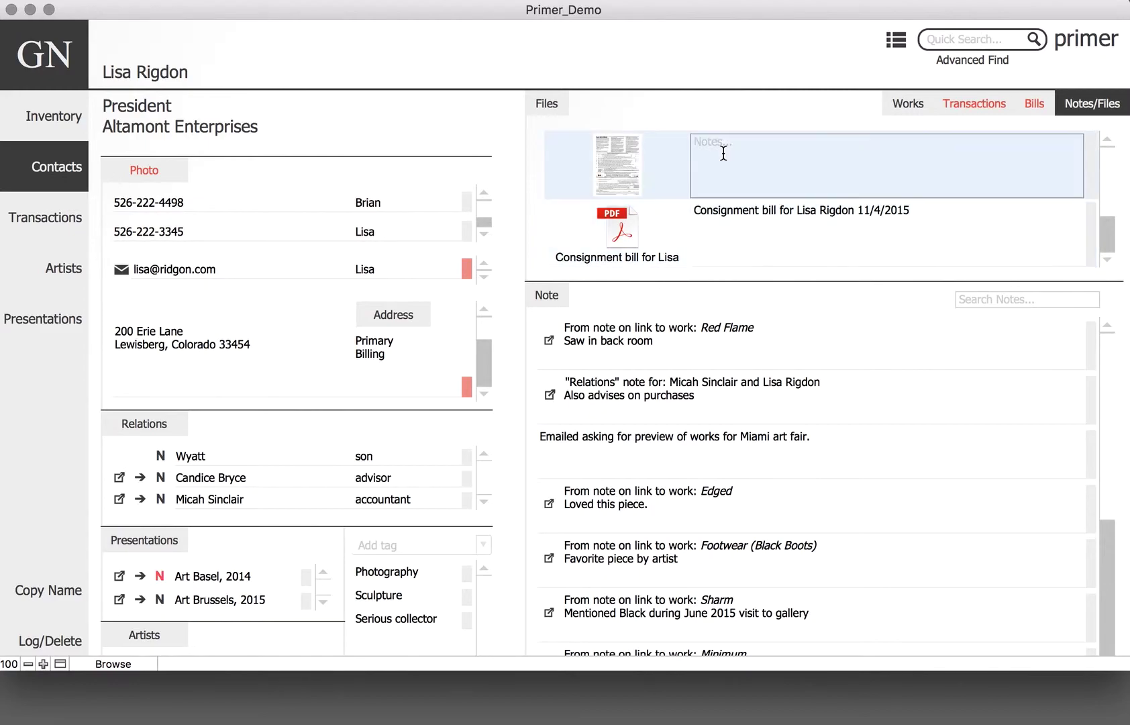
{"action": "type", "text": "Note"}
{"action": "scroll", "coordinate": [795, 422], "scroll_direction": "down", "scroll_amount": 10}
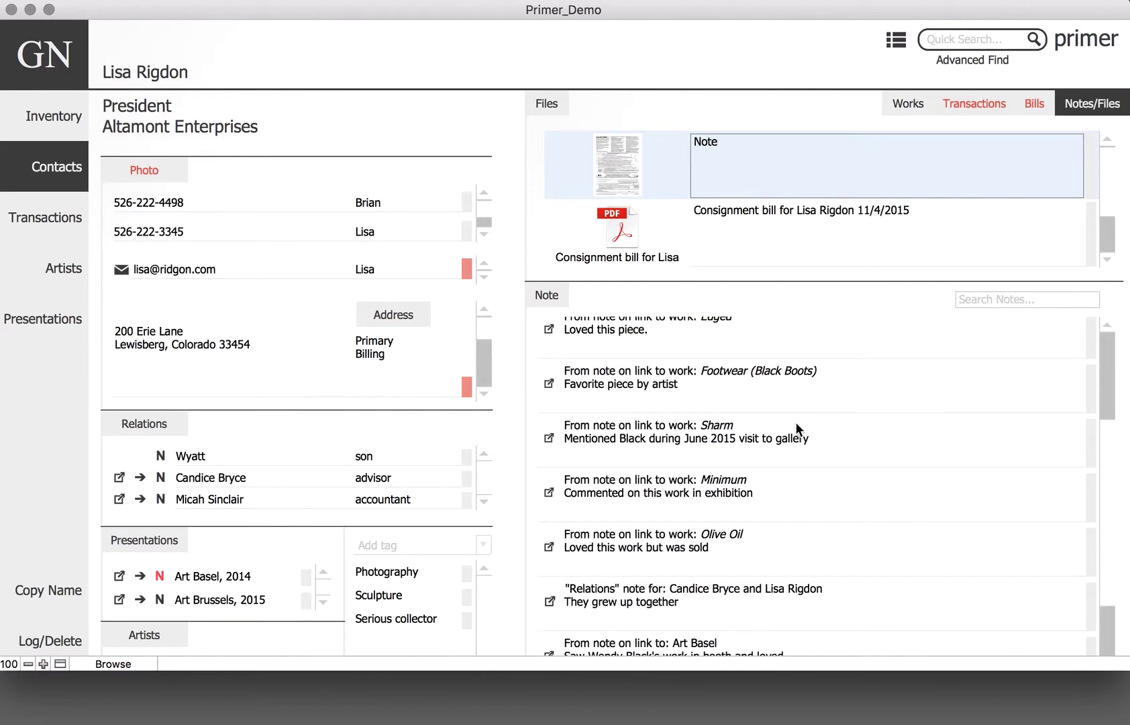
{"action": "scroll", "coordinate": [795, 422], "scroll_direction": "up", "scroll_amount": 8}
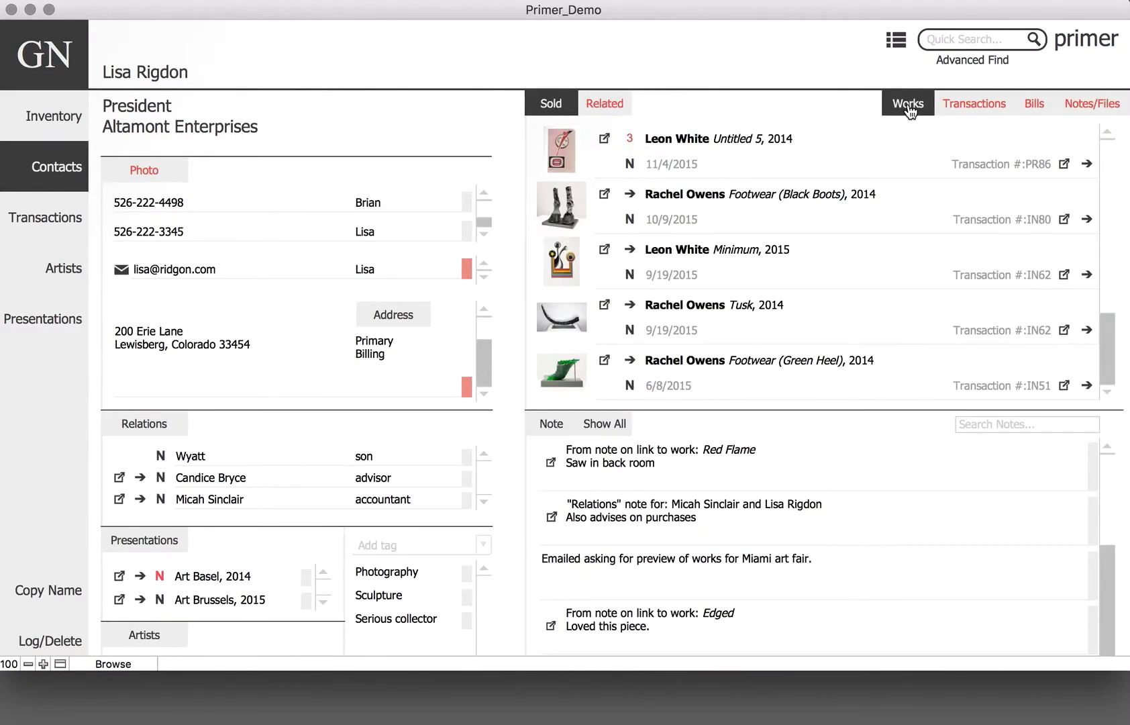
- Hide the contact record's private details, show them again, and enlarge the window to show the full record
{"action": "left_click", "coordinate": [1090, 47]}
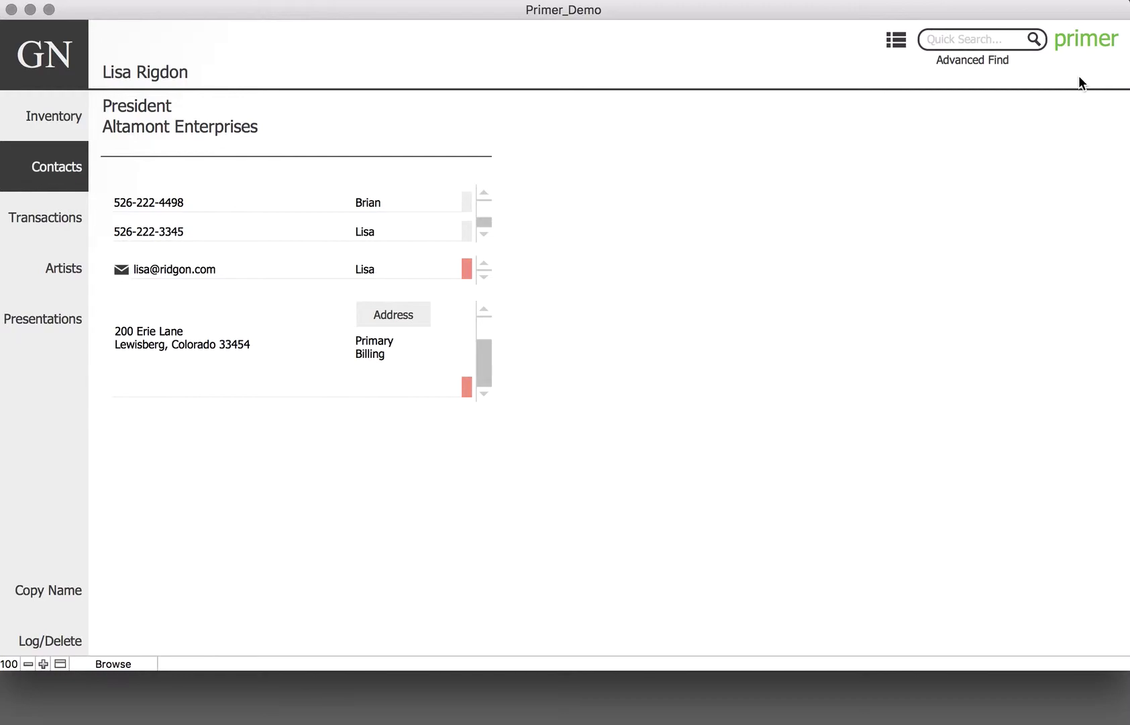
{"action": "left_click", "coordinate": [1084, 41]}
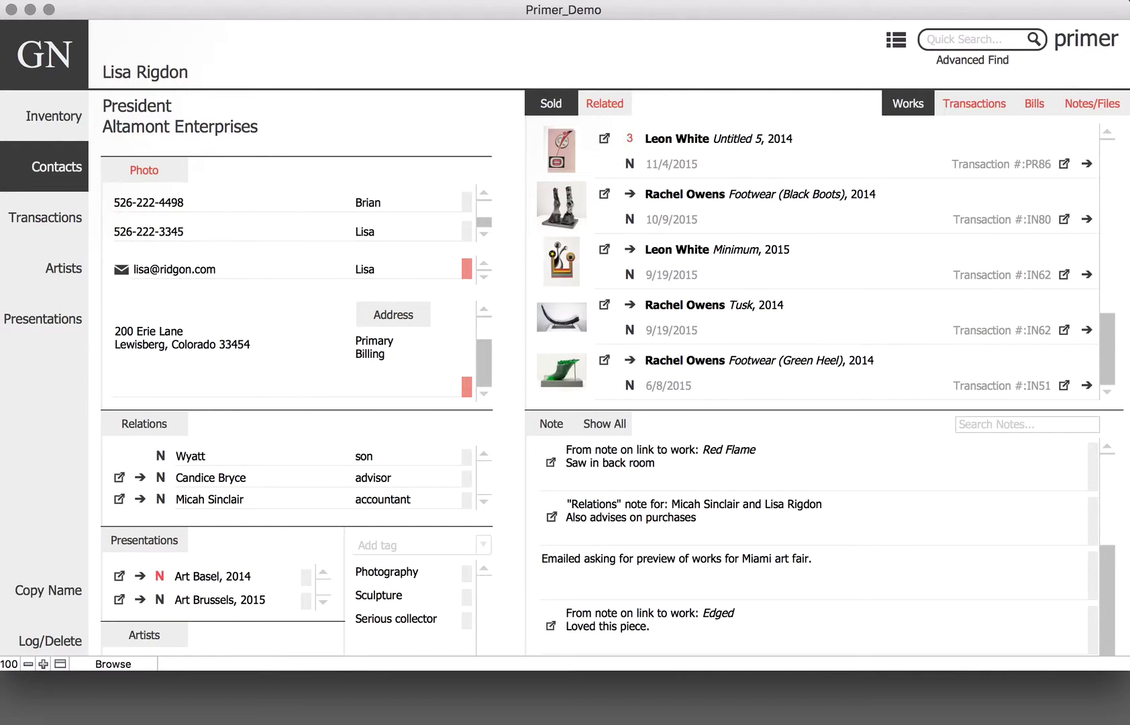
{"action": "left_click_drag", "start_coordinate": [1124, 668], "coordinate": [1129, 723]}
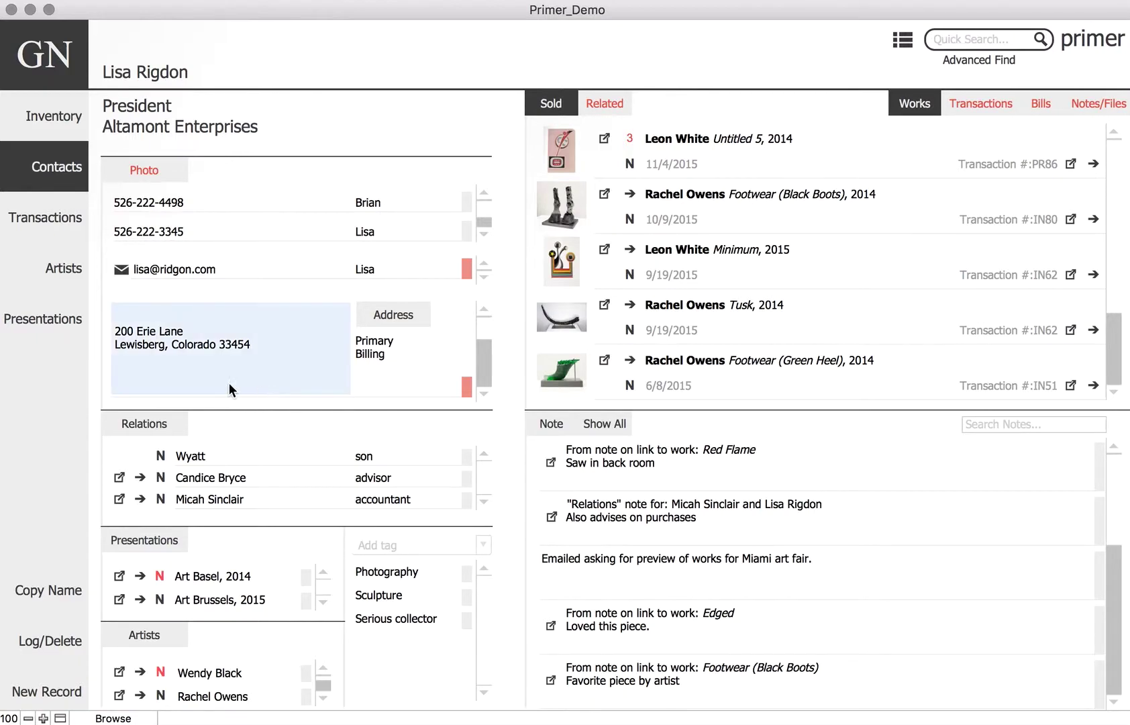
- View the email form addressed to the contact, cancel it, and copy the contact's name
{"action": "left_click", "coordinate": [122, 268]}
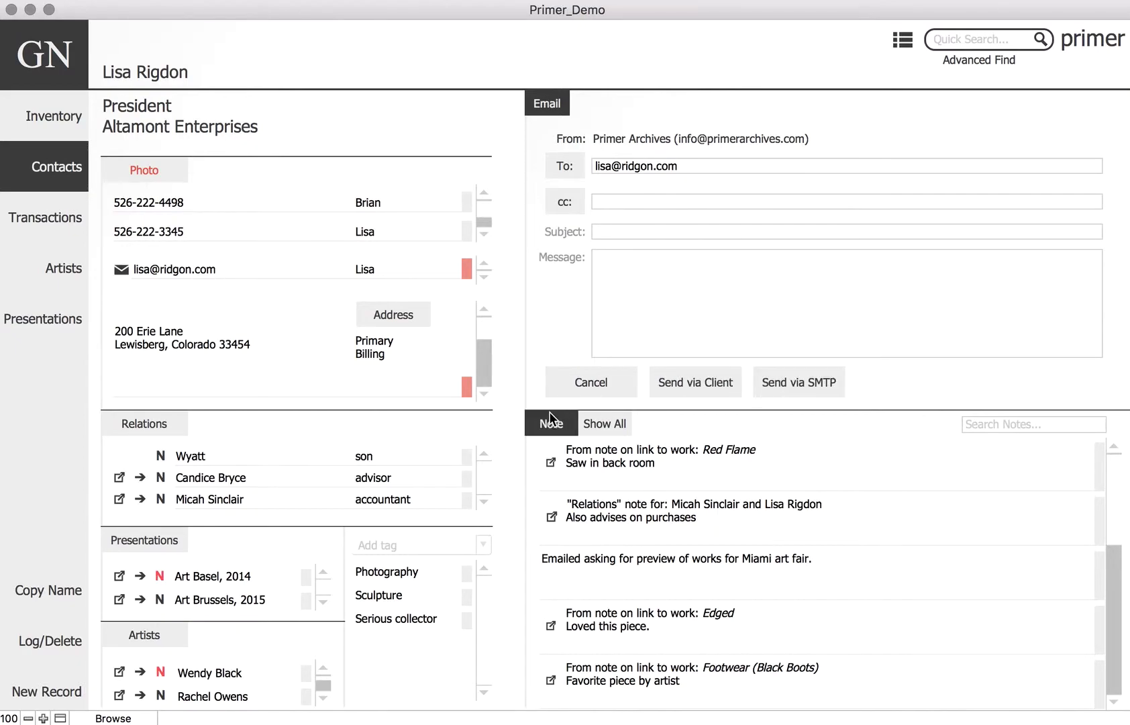
{"action": "left_click", "coordinate": [581, 377]}
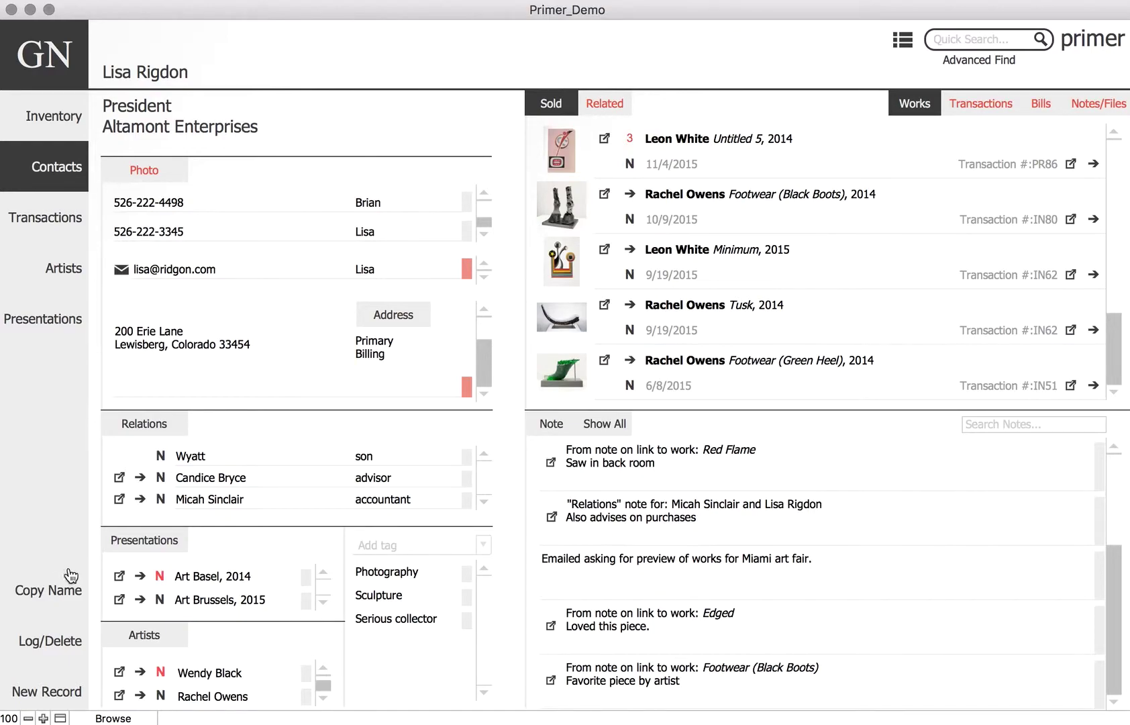
{"action": "left_click", "coordinate": [67, 593]}
- View the contact record's creation log and the record deletion prompt, cancelling the deletion
{"action": "left_click", "coordinate": [60, 647]}
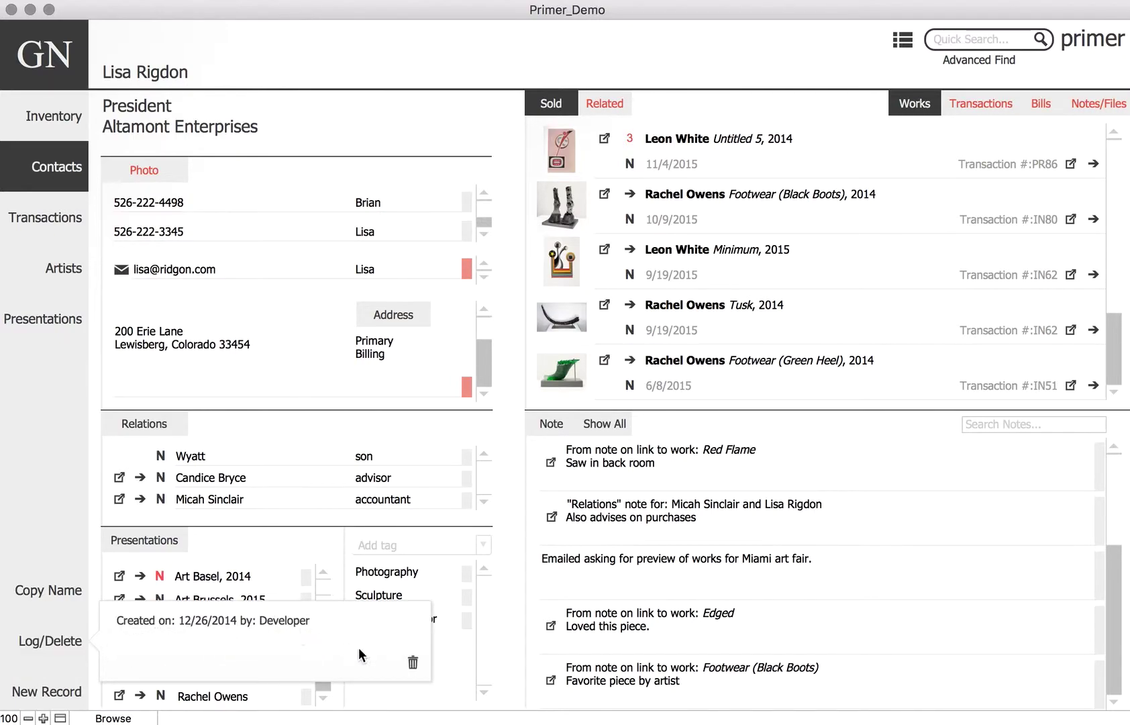
{"action": "left_click", "coordinate": [413, 662]}
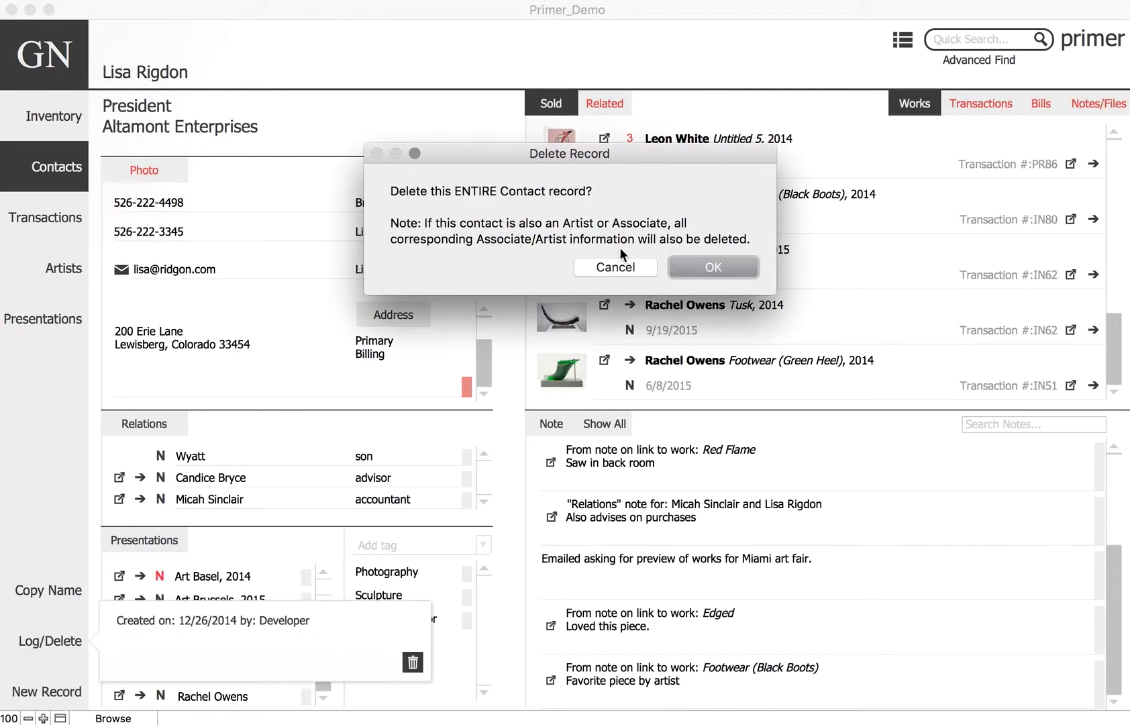
{"action": "left_click", "coordinate": [610, 269]}
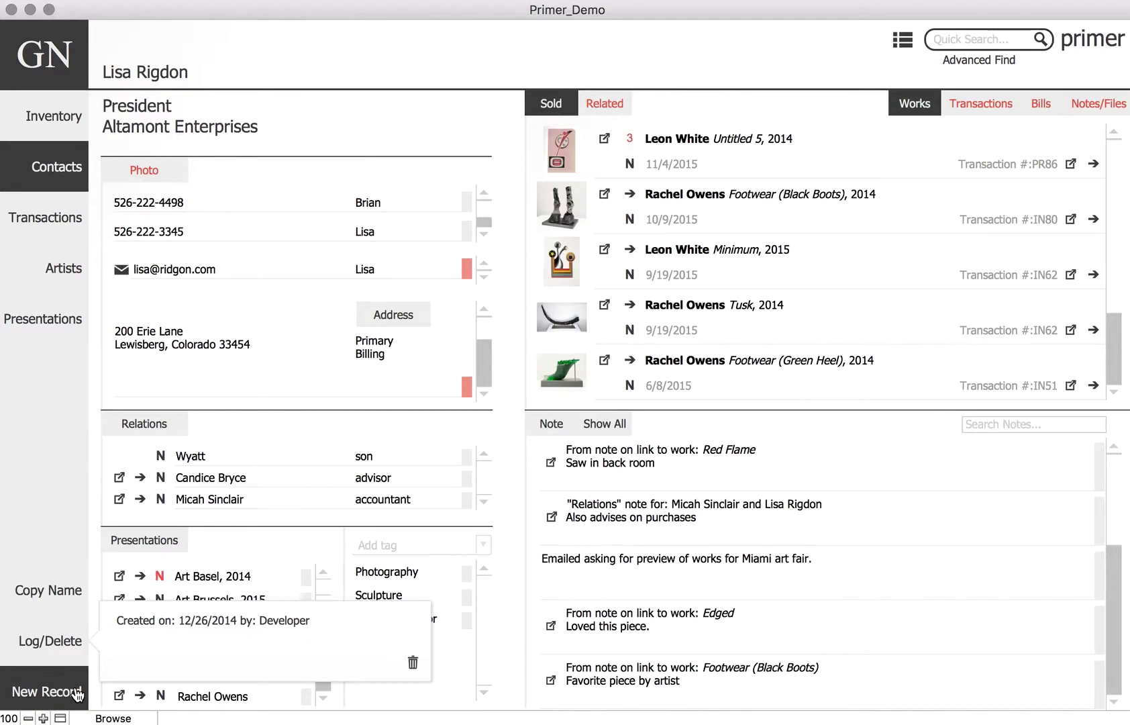
- View the recently viewed contacts and their quick search, and close the overview
{"action": "left_click", "coordinate": [59, 170]}
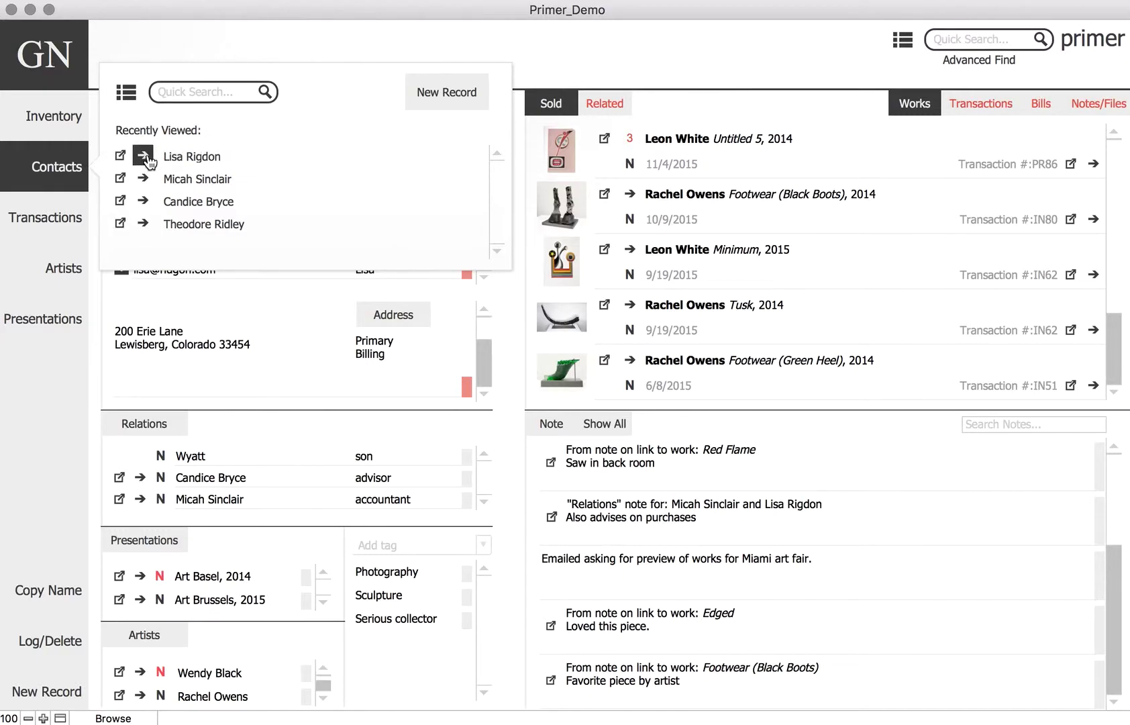
{"action": "left_click", "coordinate": [220, 89]}
{"action": "left_click", "coordinate": [910, 63]}
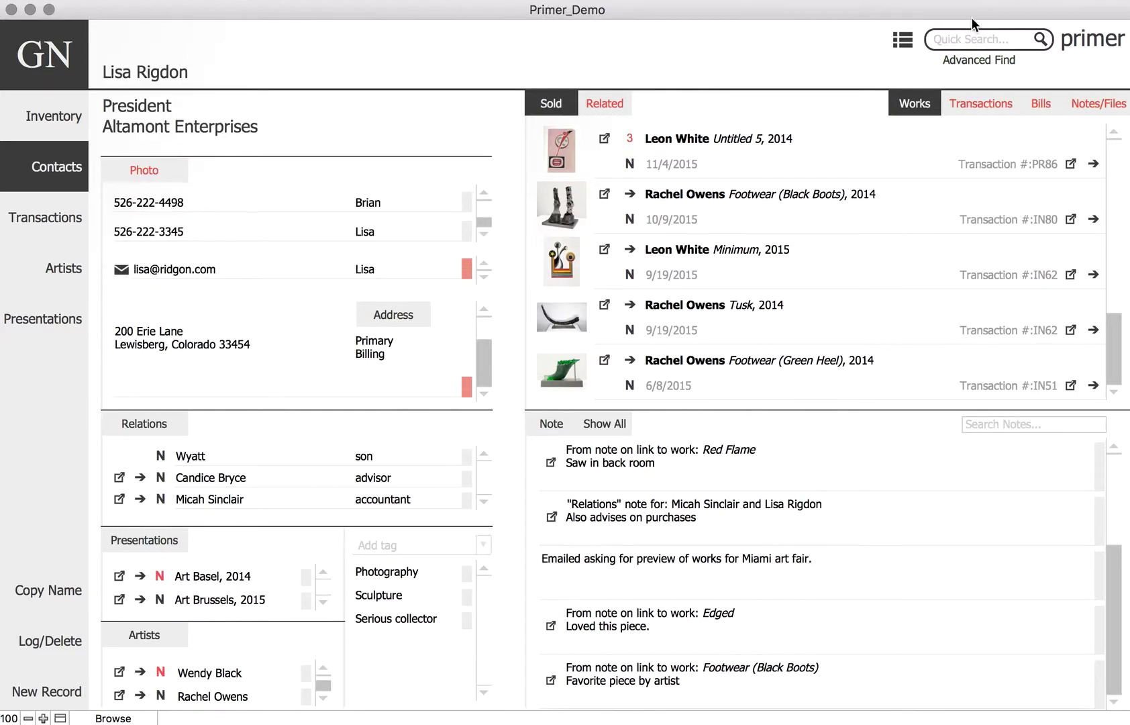
- Switch the contacts to the list view and browse through the records
{"action": "left_click", "coordinate": [905, 43]}
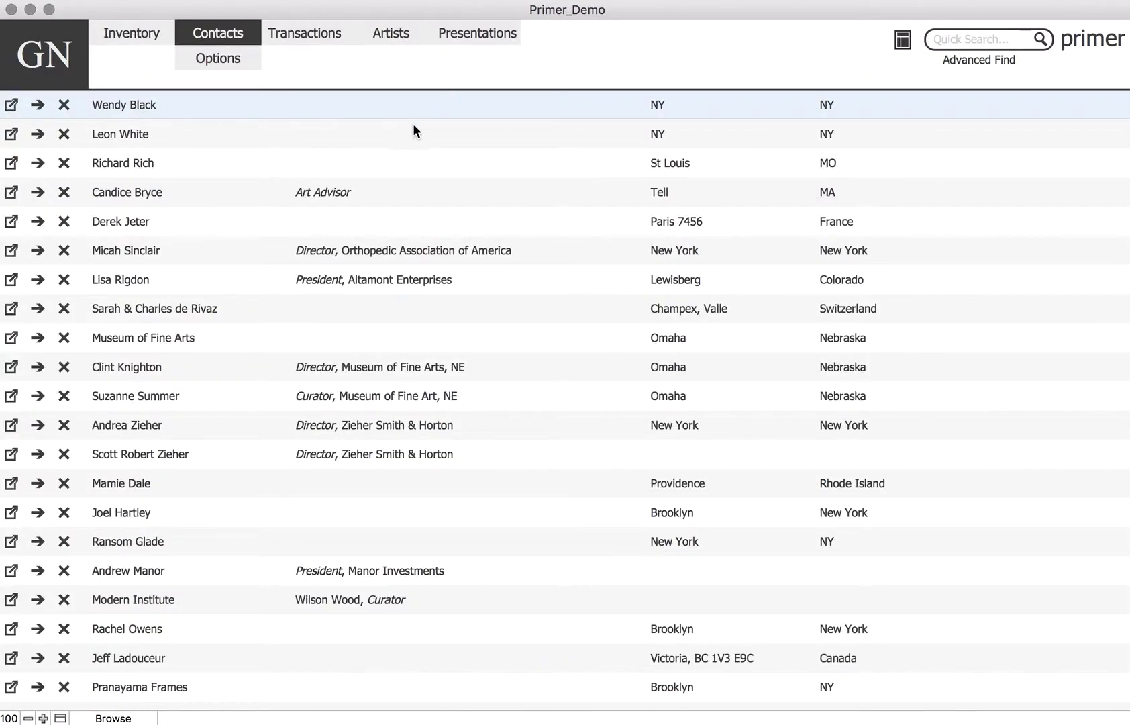
{"action": "scroll", "coordinate": [255, 299], "scroll_direction": "down", "scroll_amount": 5}
{"action": "scroll", "coordinate": [255, 299], "scroll_direction": "up", "scroll_amount": 3}
{"action": "scroll", "coordinate": [256, 300], "scroll_direction": "up", "scroll_amount": 2}
- View the label and sort options for the contact list, close them, and open the record of Altamont Enterprises' president
{"action": "left_click", "coordinate": [255, 65]}
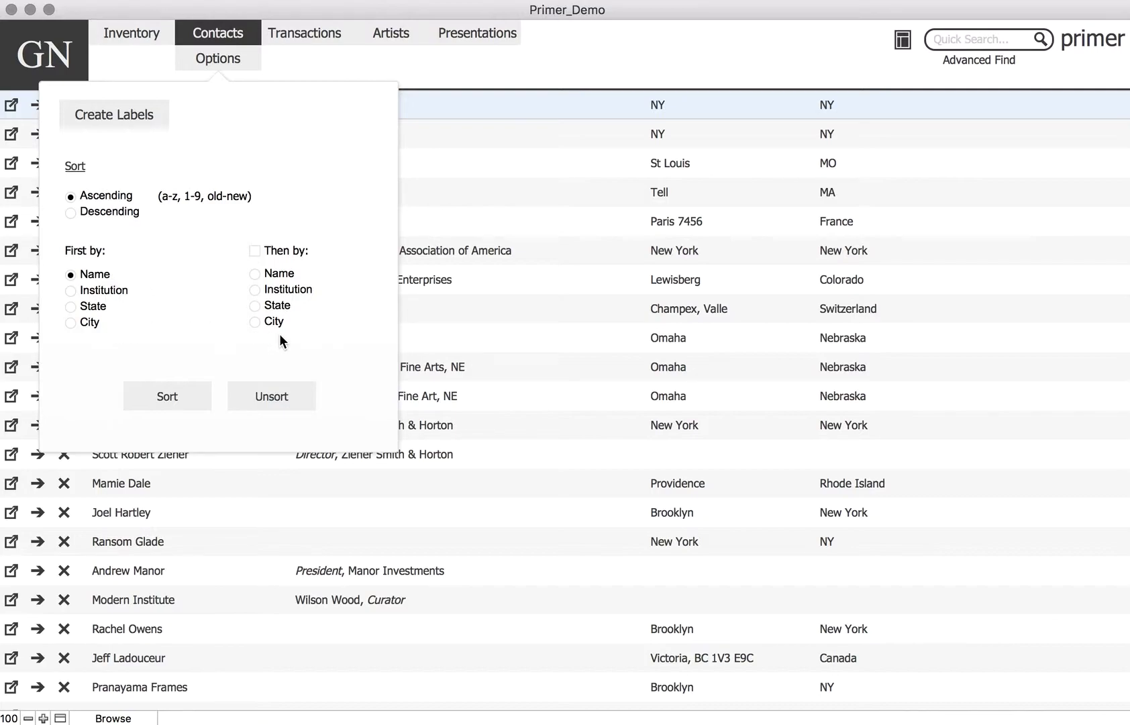
{"action": "left_click", "coordinate": [472, 57]}
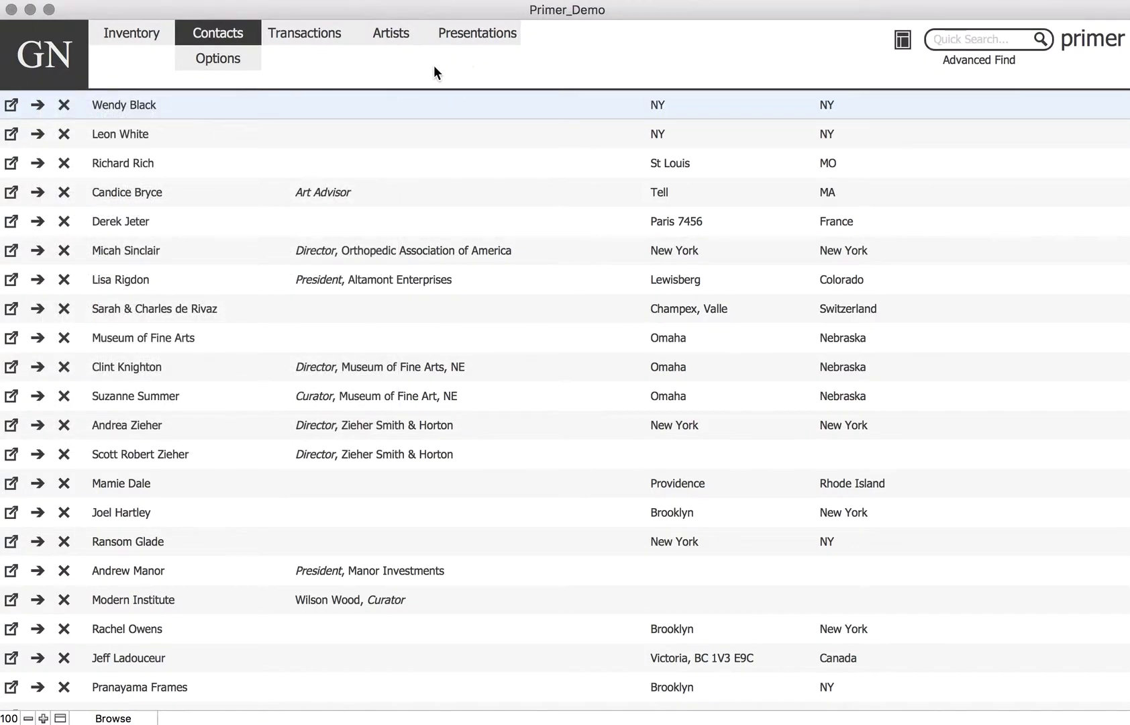
{"action": "left_click", "coordinate": [42, 282]}
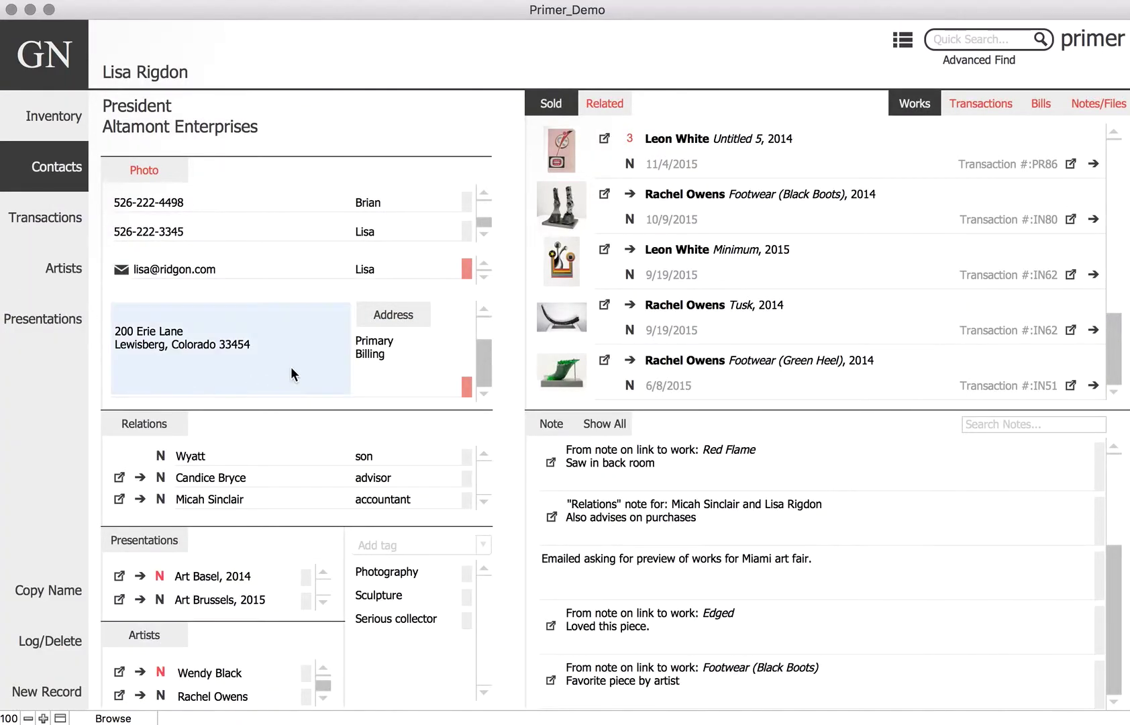